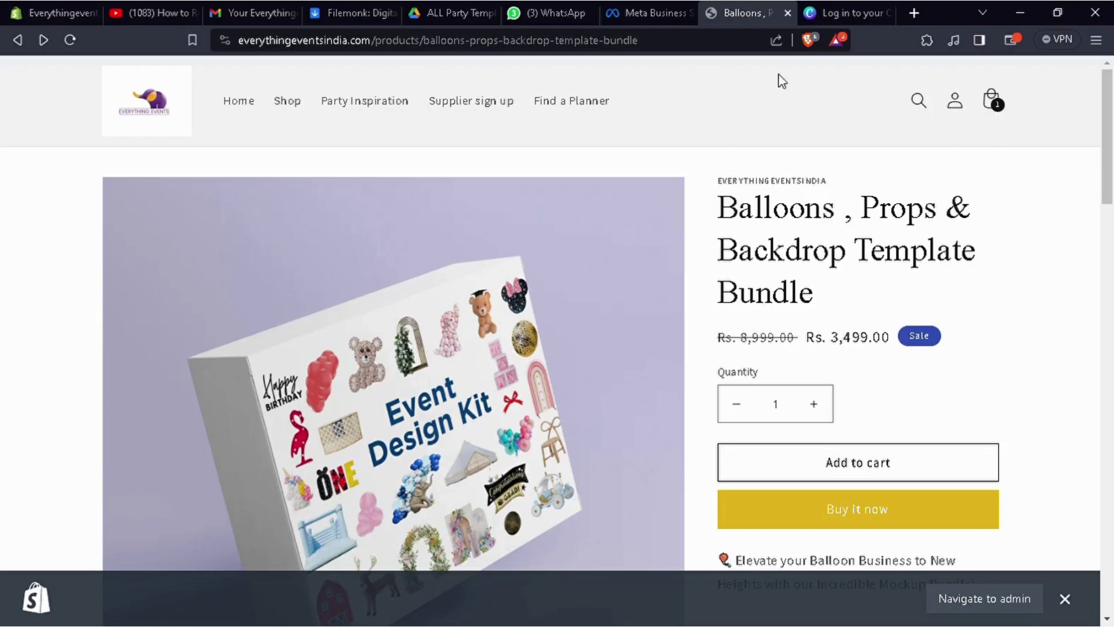
Go straight to checkout for the Balloons, Props & Backdrop Template Bundle and review the contact, payment and billing form
scroll(846, 460, "down", 2)
left_click(875, 418)
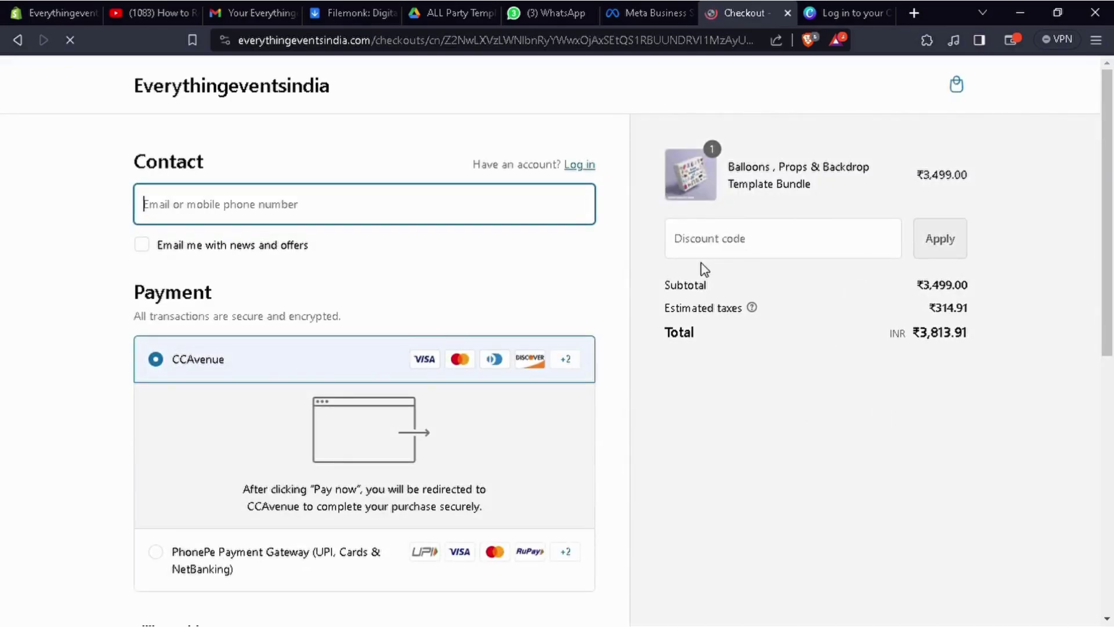
scroll(703, 269, "down", 4)
scroll(704, 269, "down", 5)
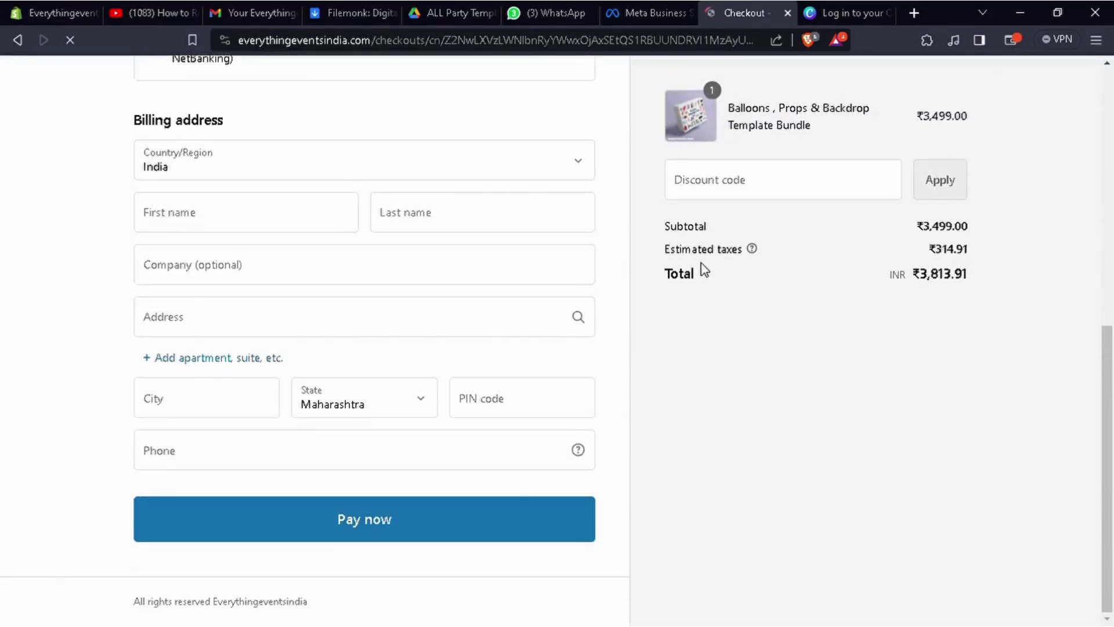
scroll(704, 269, "up", 2)
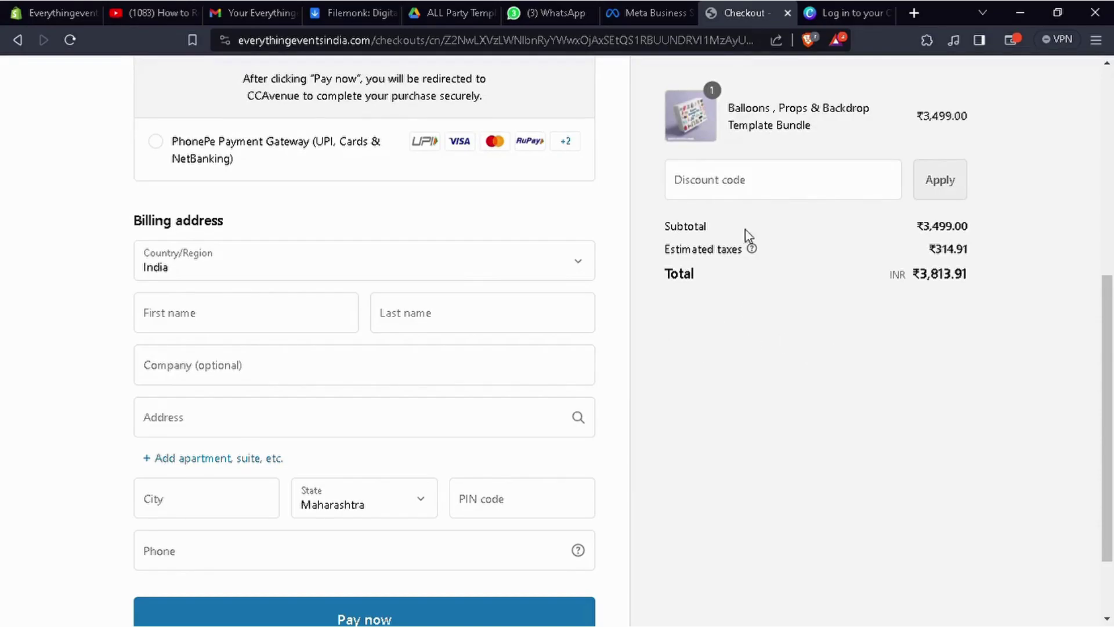
Check the order's download email, and browse the ALL Party Templates folder in Google Drive, including its Animals subfolder
left_click(258, 12)
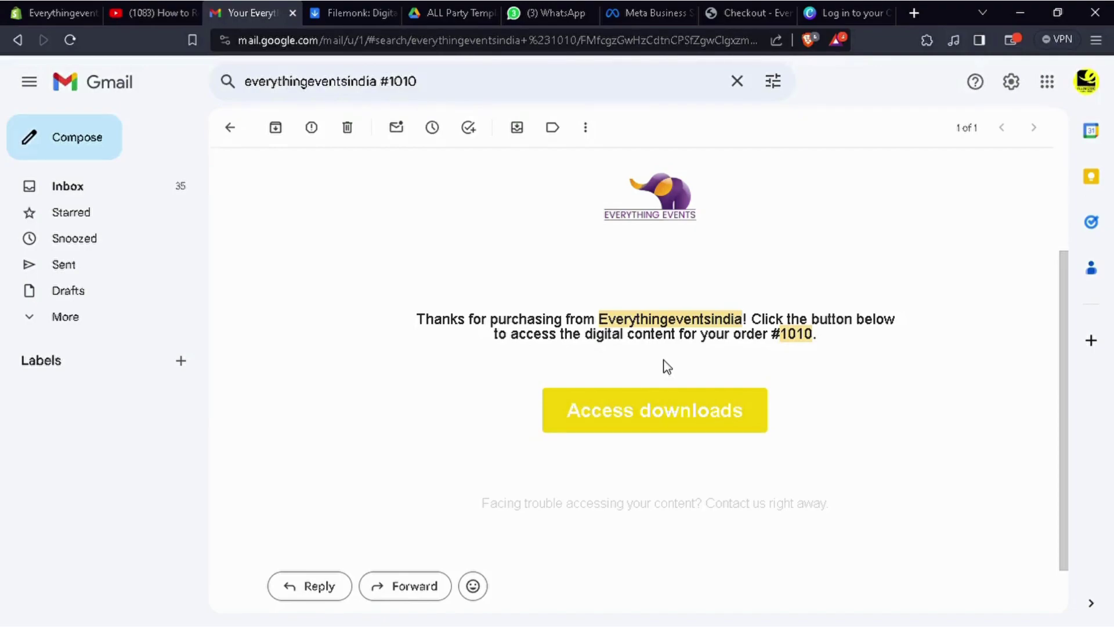
left_click(464, 21)
scroll(381, 311, "up", 8)
scroll(381, 311, "down", 3)
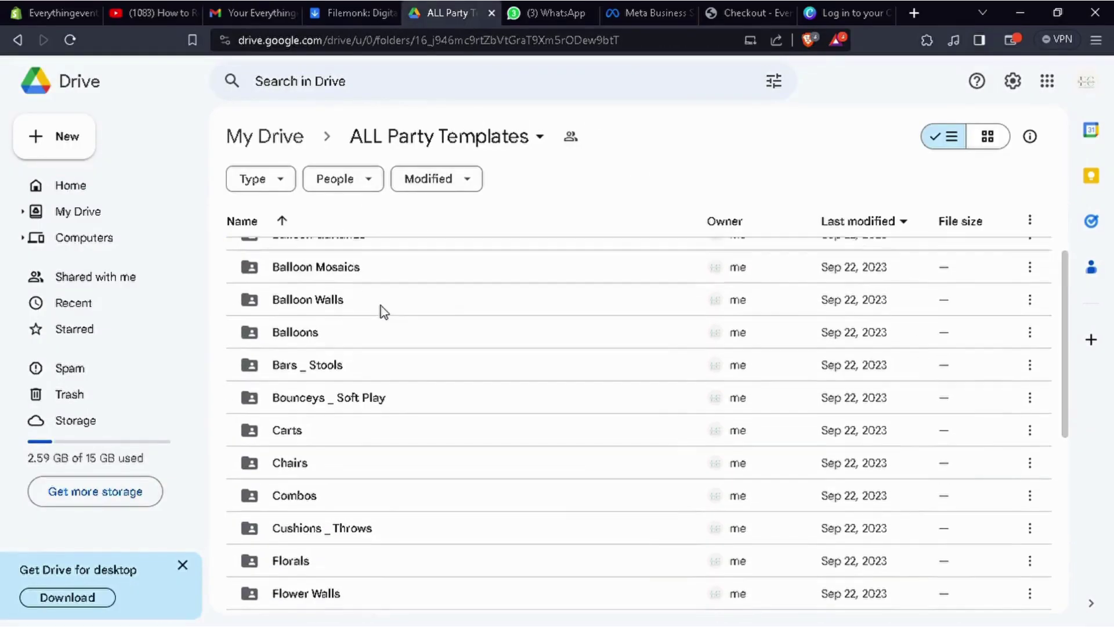
scroll(383, 302, "up", 3)
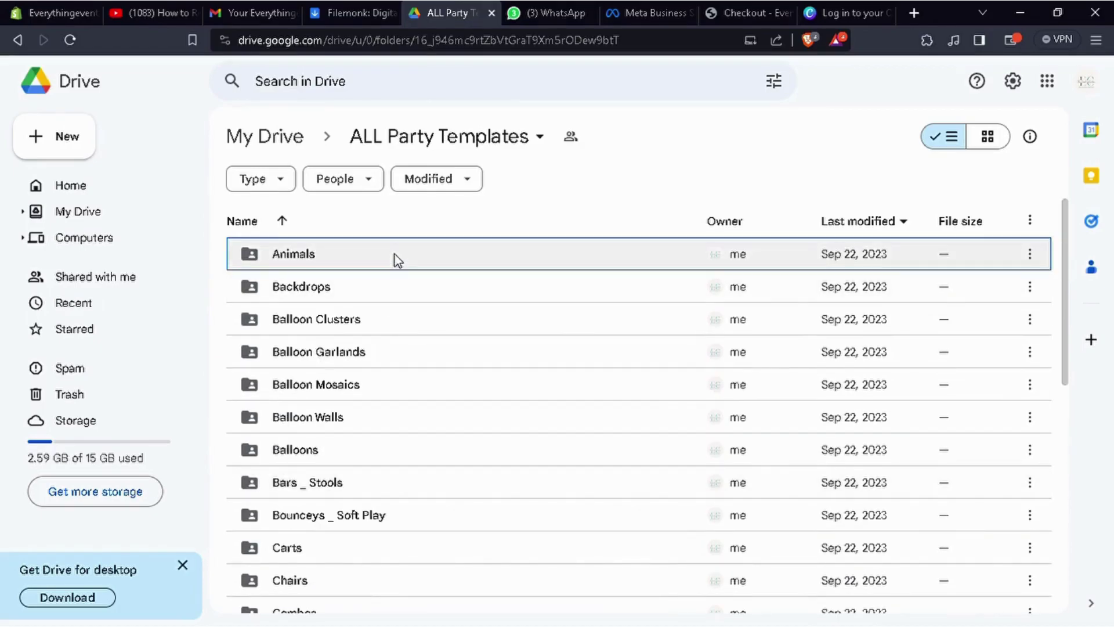
double_click(395, 254)
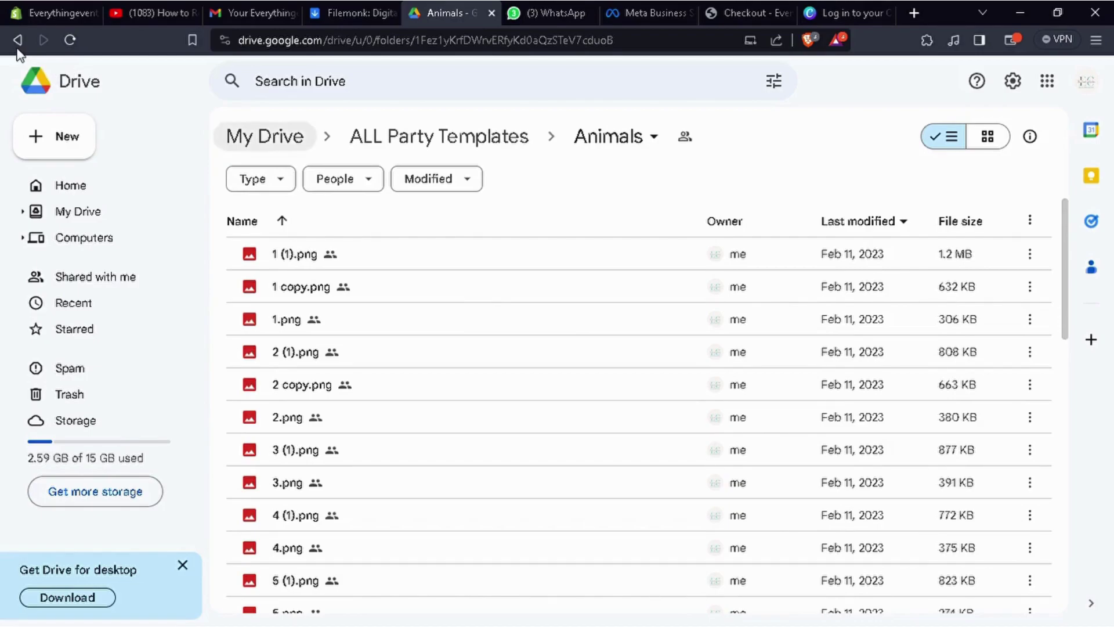
left_click(18, 40)
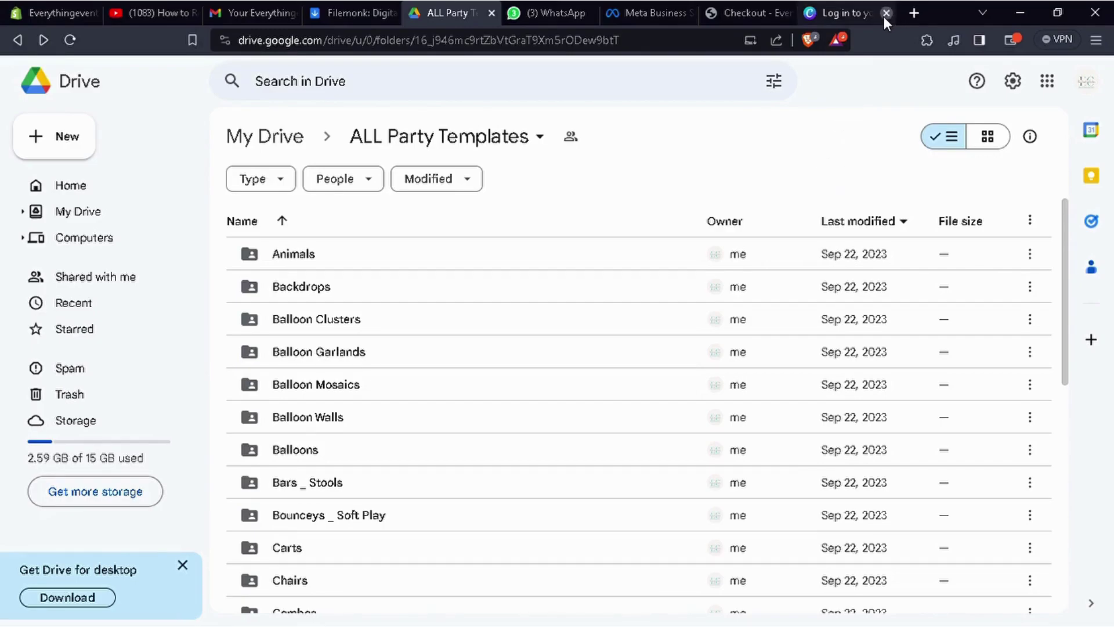
Switch to Canva, create a Desktop Wallpaper design and fill its page with the recently used spotlit wall and wooden floor photo
left_click(886, 13)
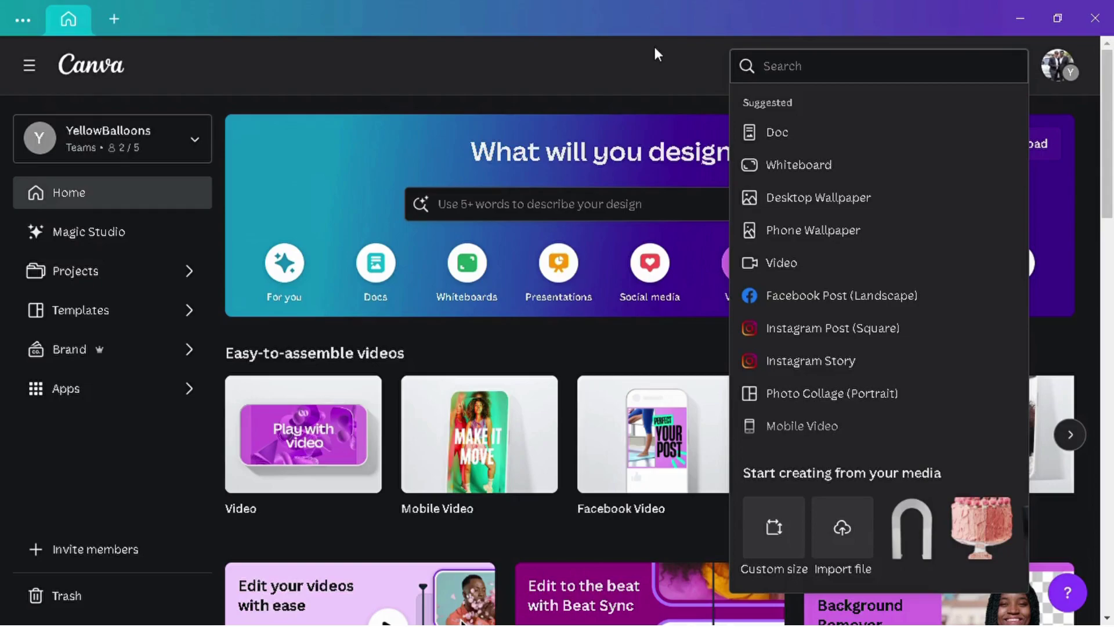
left_click(837, 202)
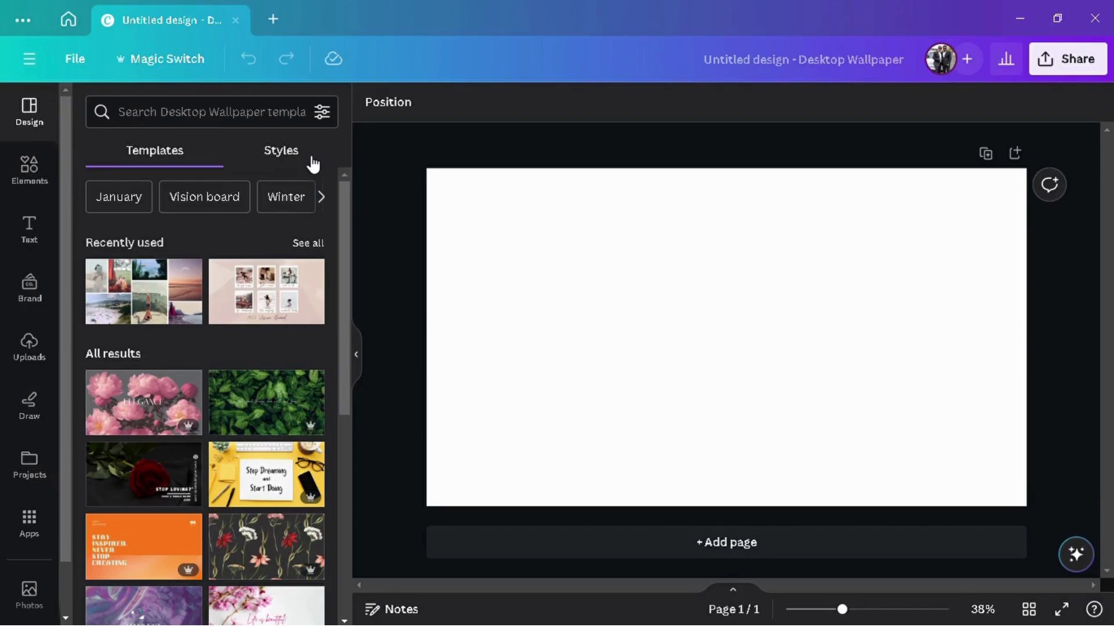
left_click(29, 171)
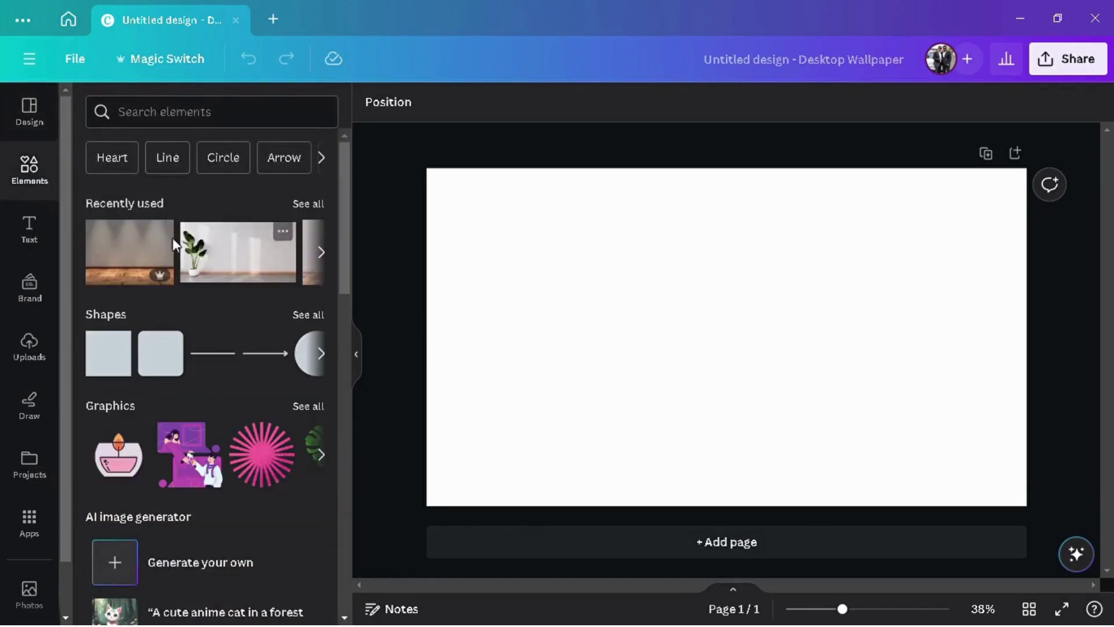
left_click(117, 267)
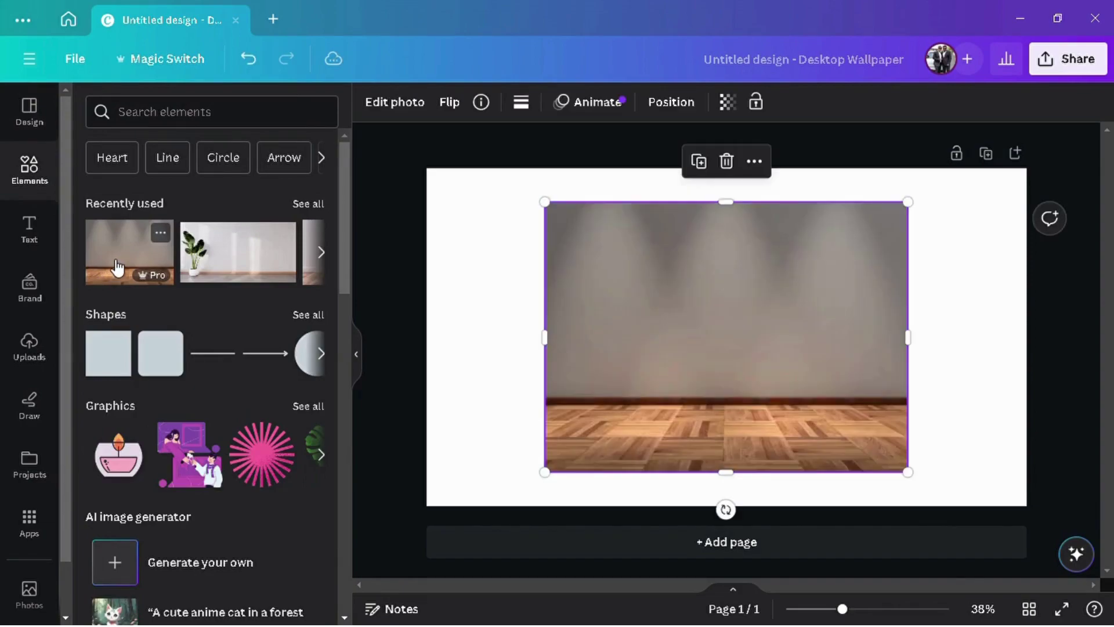
left_click_drag(631, 253, 516, 221)
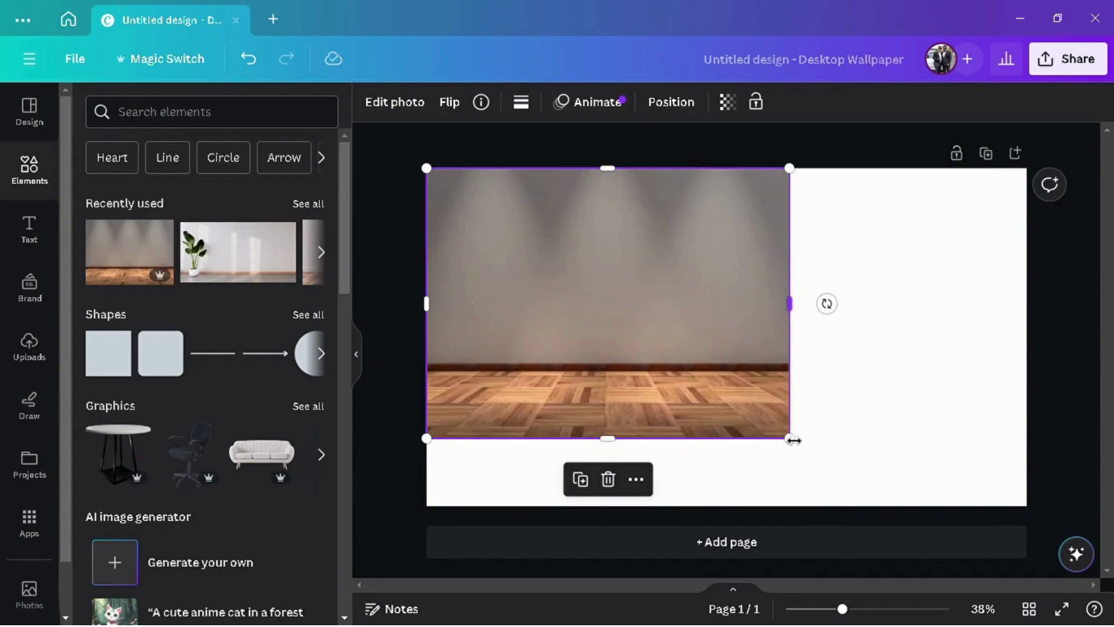
left_click_drag(790, 304, 1037, 312)
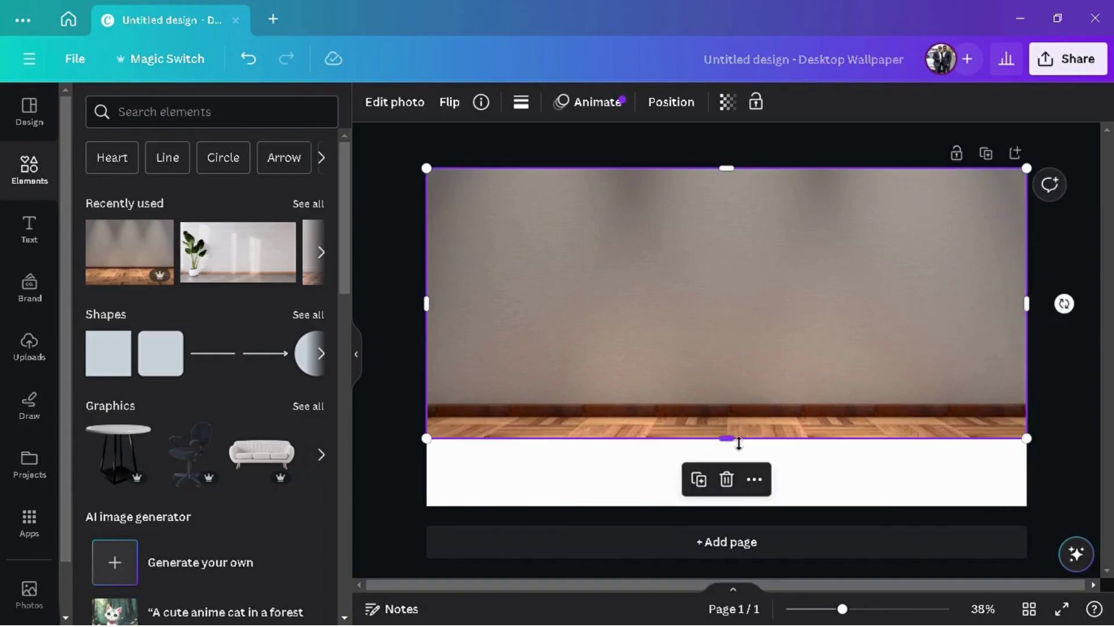
left_click_drag(739, 450, 741, 511)
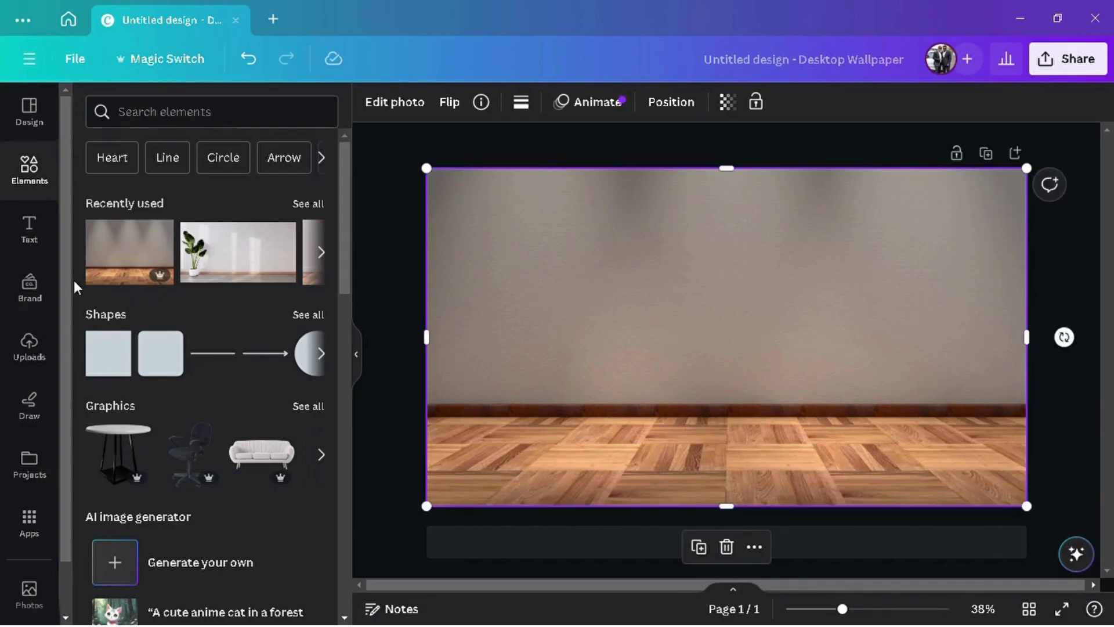
Connect to Google Drive as the upload source and open the Backdrops folder inside ALL Party Templates
left_click(30, 343)
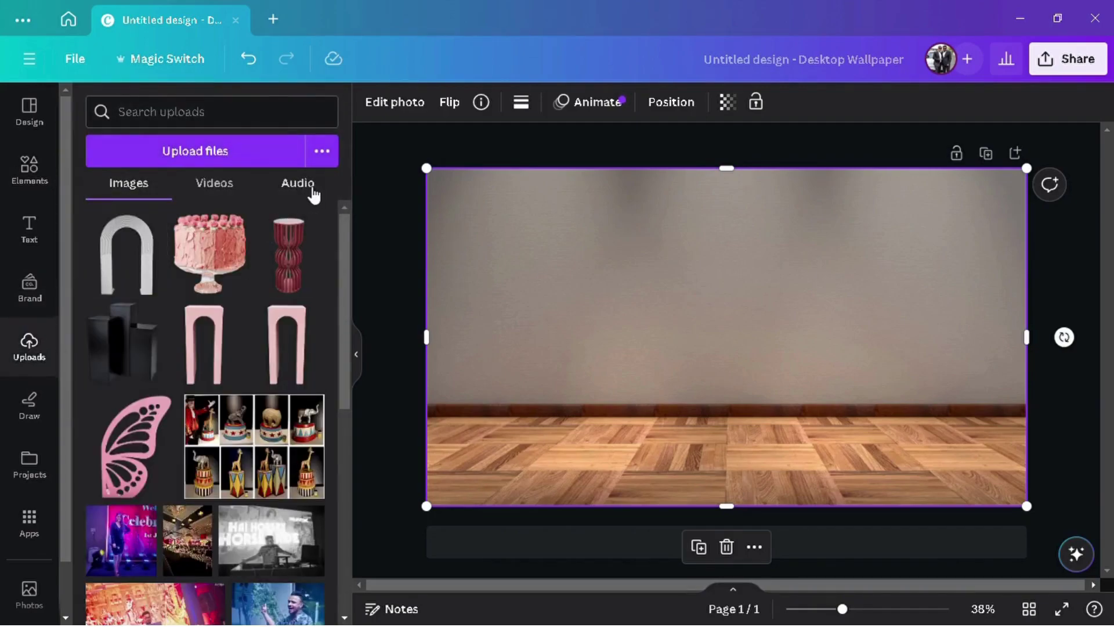
left_click(322, 152)
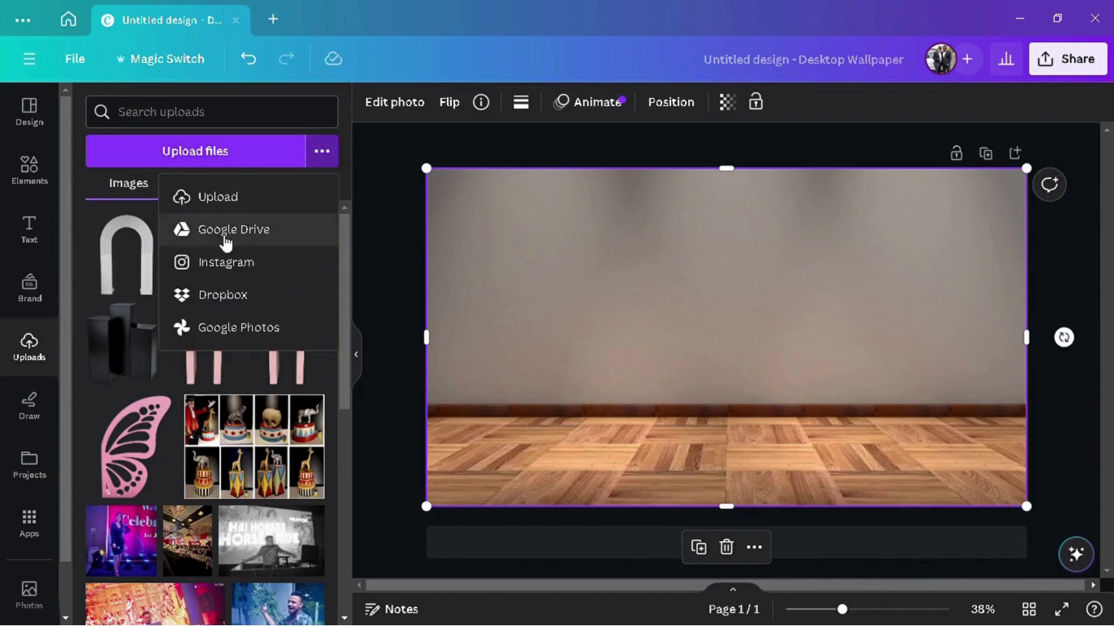
left_click(259, 240)
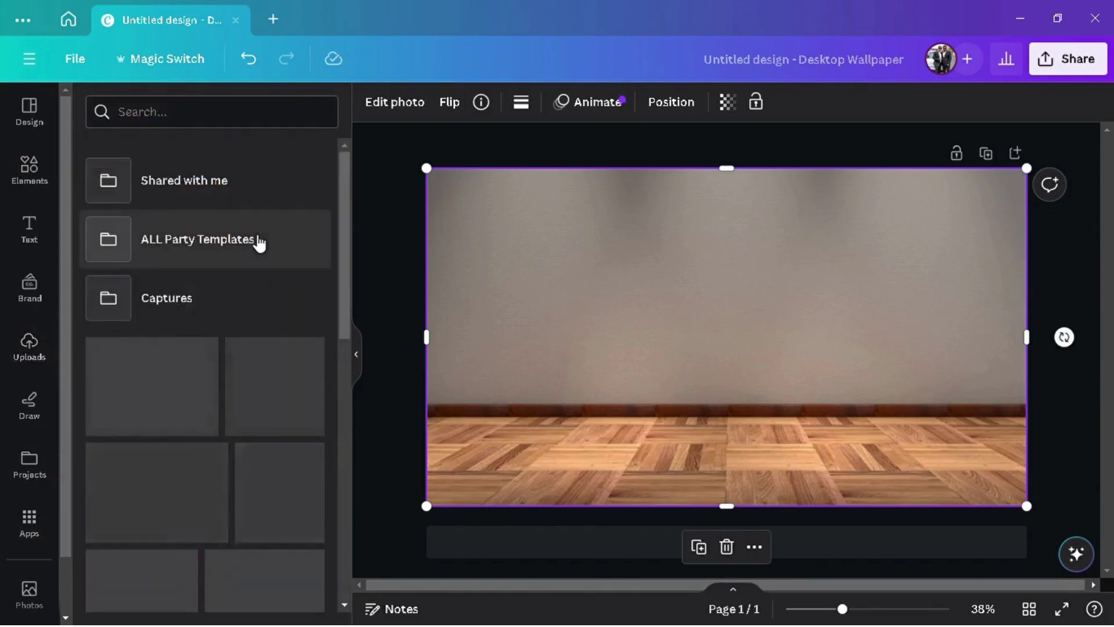
left_click(210, 245)
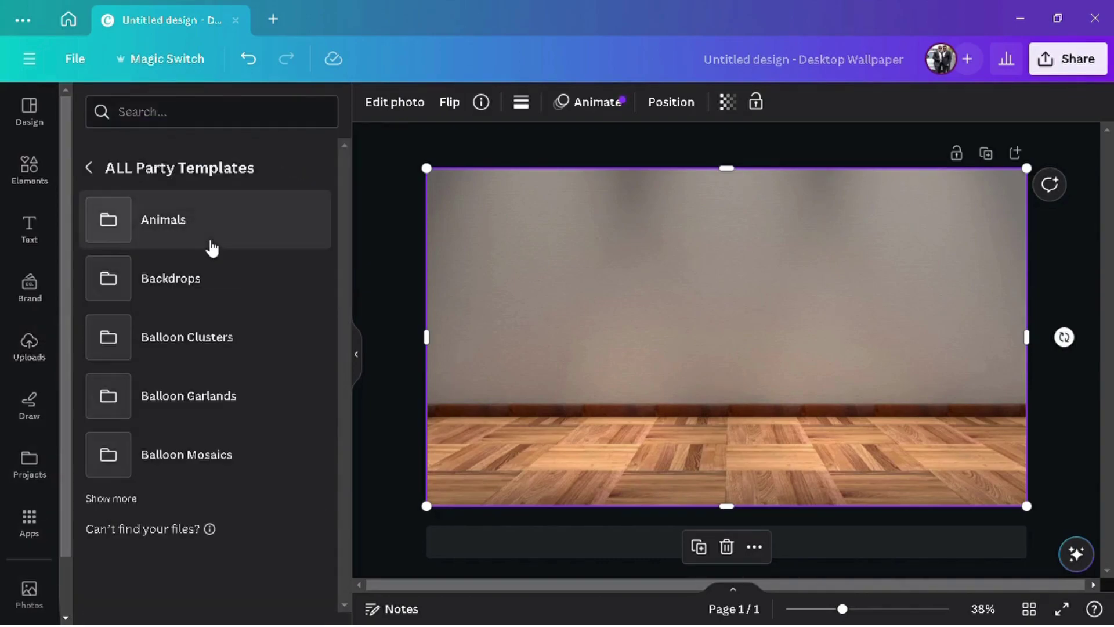
left_click(179, 293)
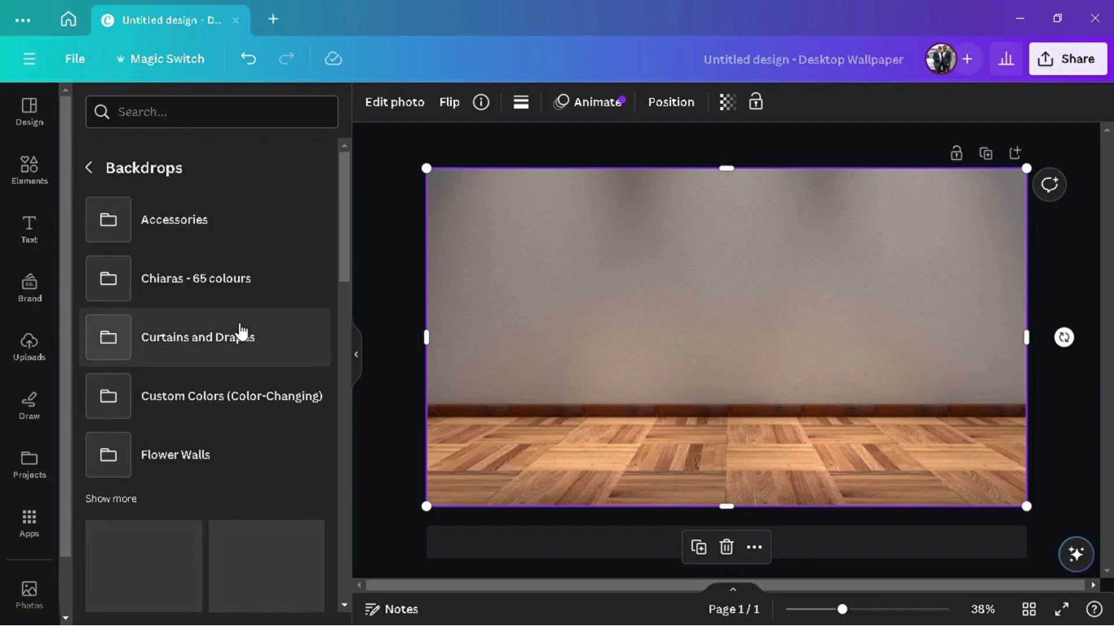
Add the pale pink rounded arch from the Backdrops folder and stand it on the floor slightly left of the page's centre
scroll(240, 331, "down", 5)
scroll(241, 331, "down", 2)
scroll(241, 331, "down", 5)
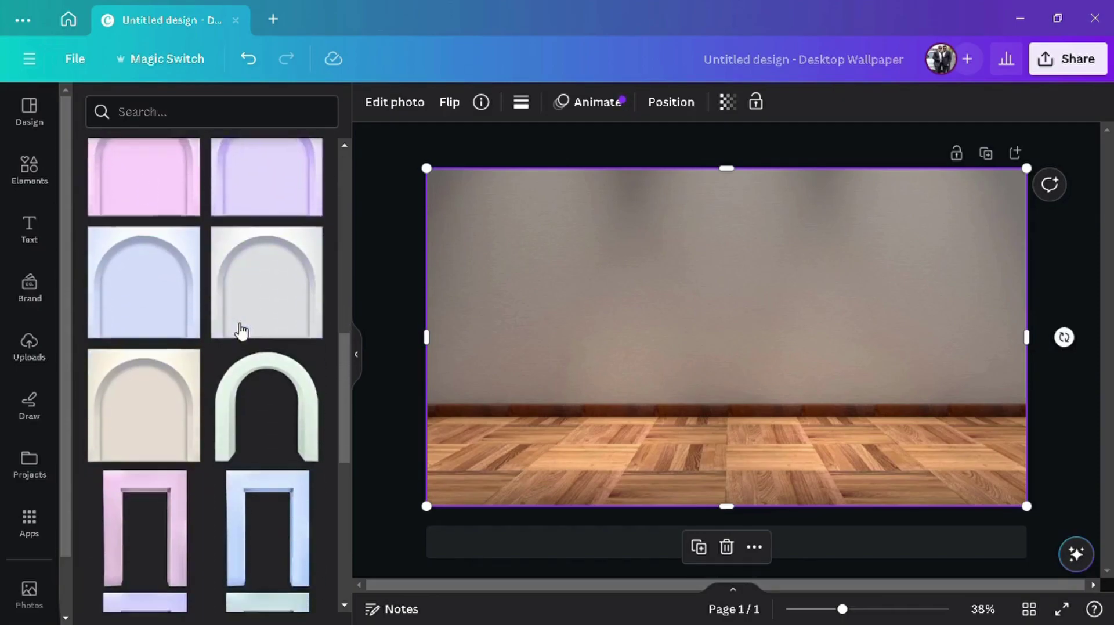
scroll(241, 331, "down", 6)
scroll(241, 331, "down", 4)
scroll(241, 330, "down", 1)
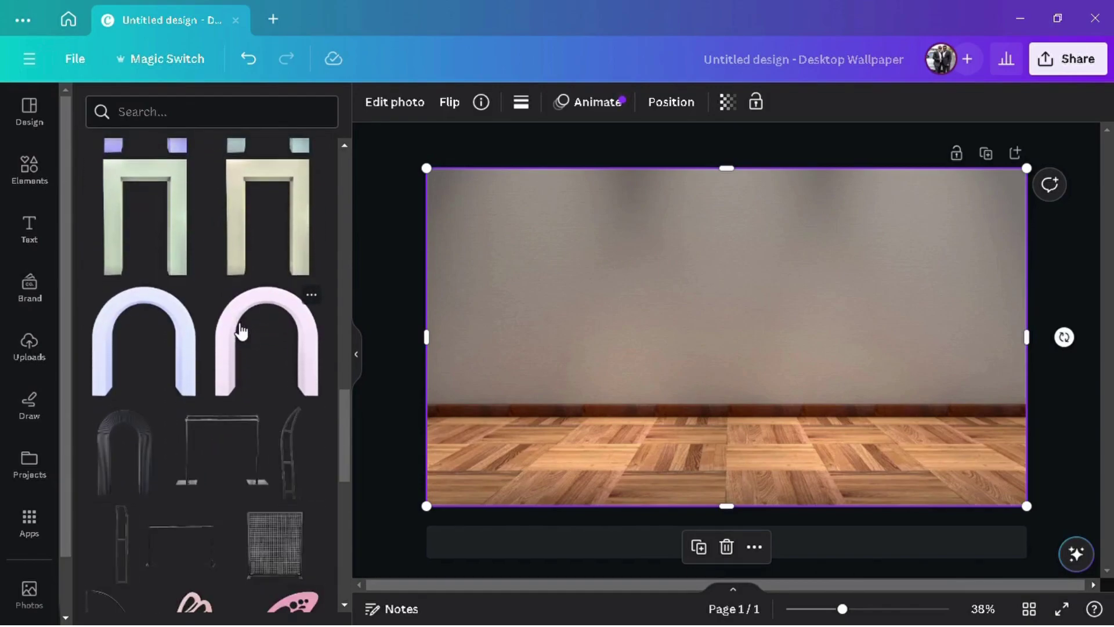
left_click(241, 330)
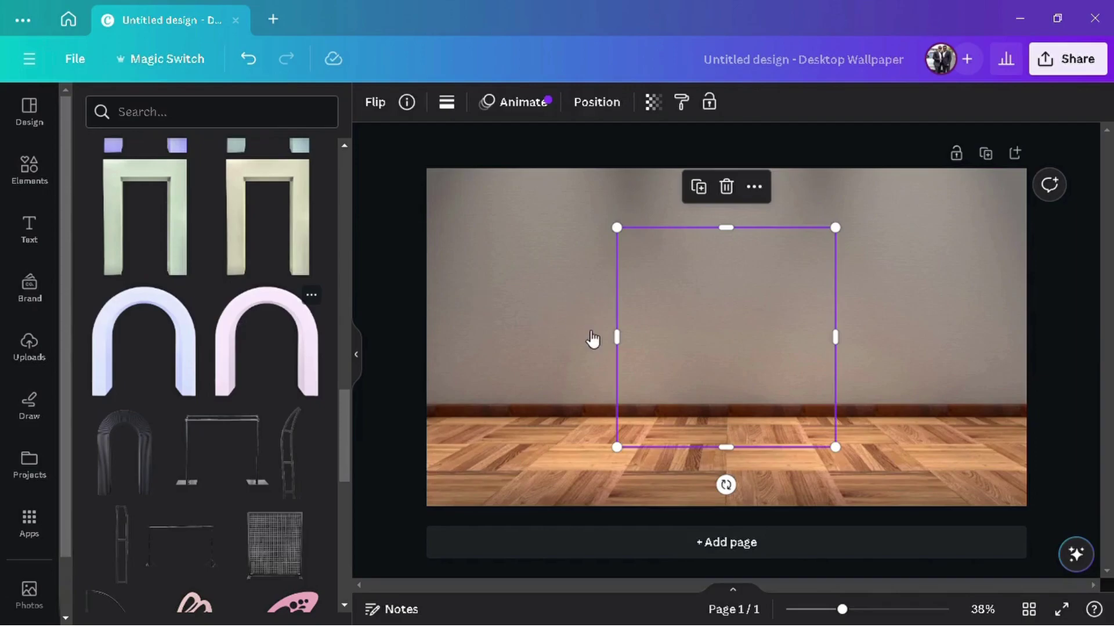
mouse_move(755, 320)
left_mouse_down()
mouse_move(737, 331)
mouse_move(745, 324)
left_mouse_up()
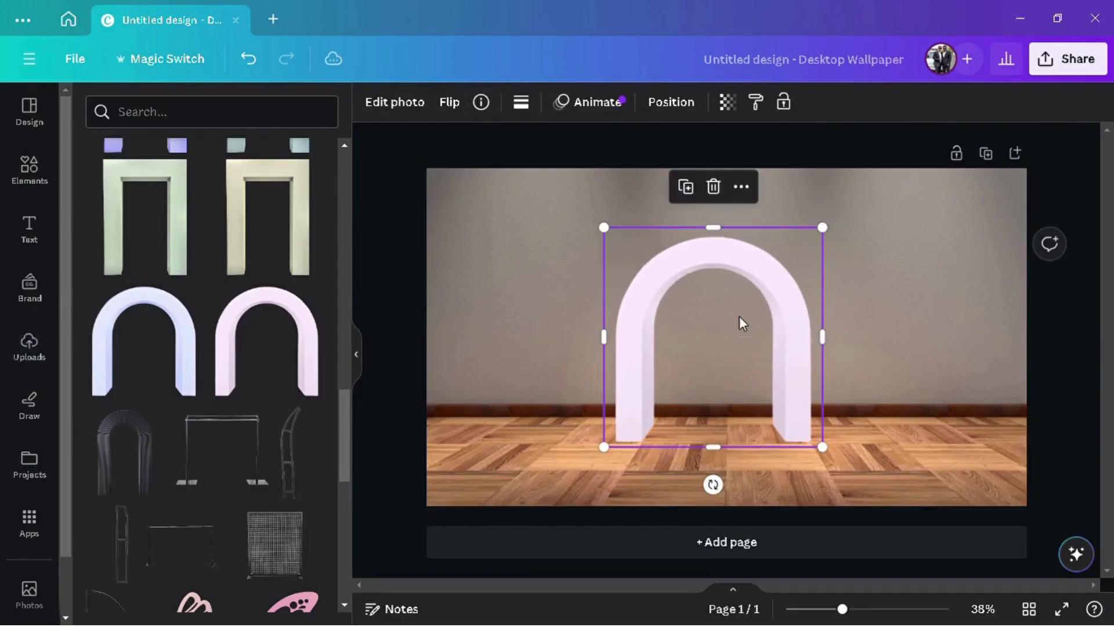
Set the arch photo's saturation to 1 and keep its vibrance at 0
left_click(409, 103)
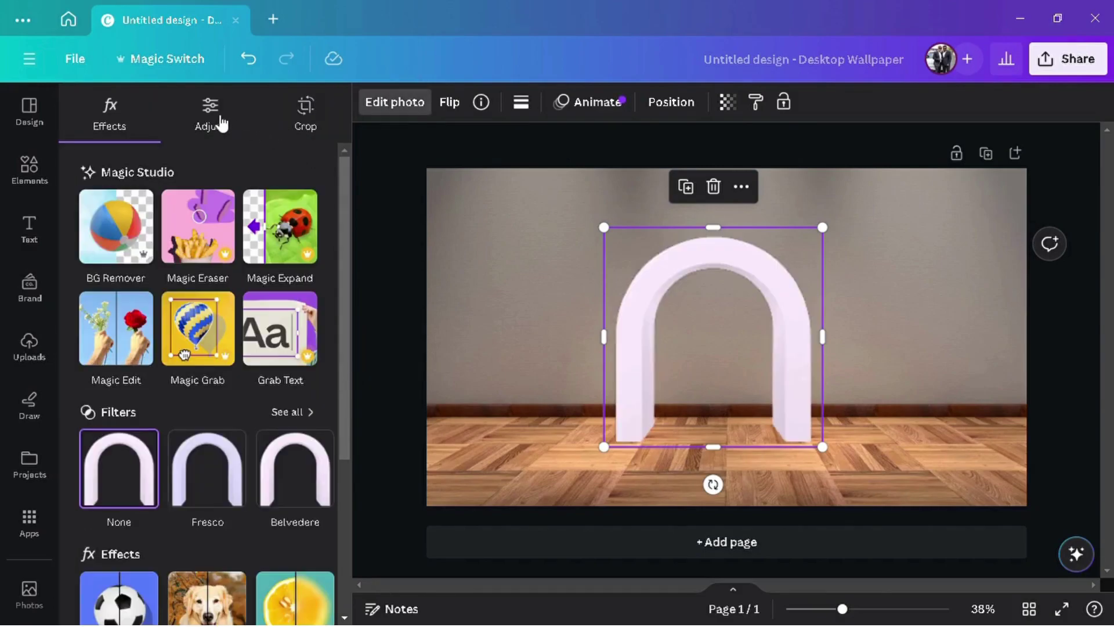
left_click(221, 124)
scroll(153, 465, "down", 4)
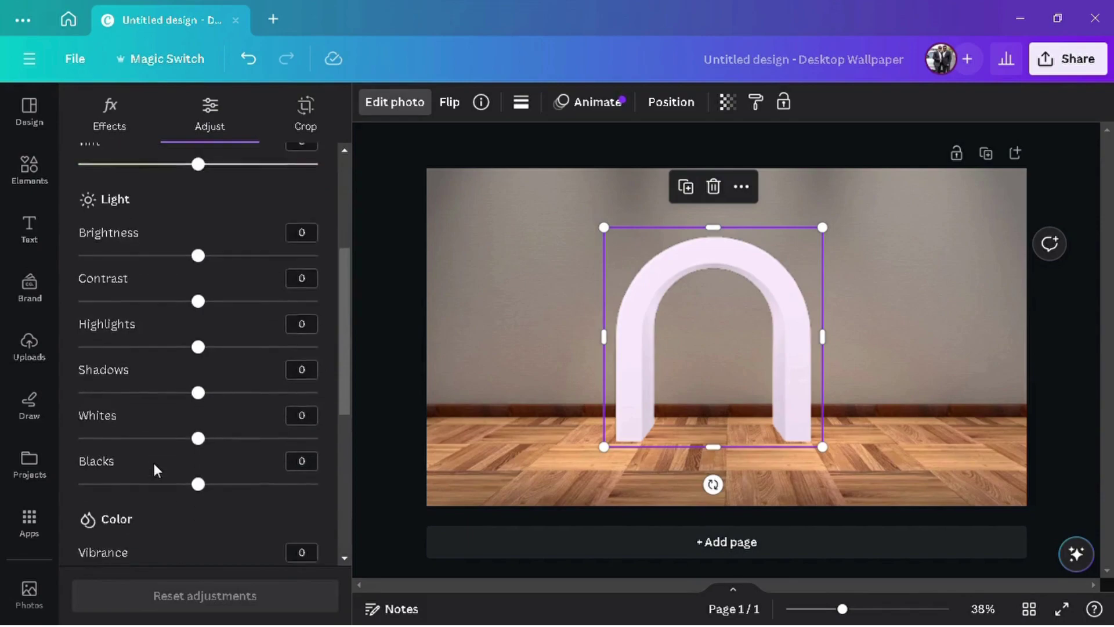
scroll(152, 460, "down", 4)
mouse_move(207, 421)
left_mouse_down()
mouse_move(351, 423)
mouse_move(81, 418)
mouse_move(358, 415)
mouse_move(206, 429)
left_mouse_up()
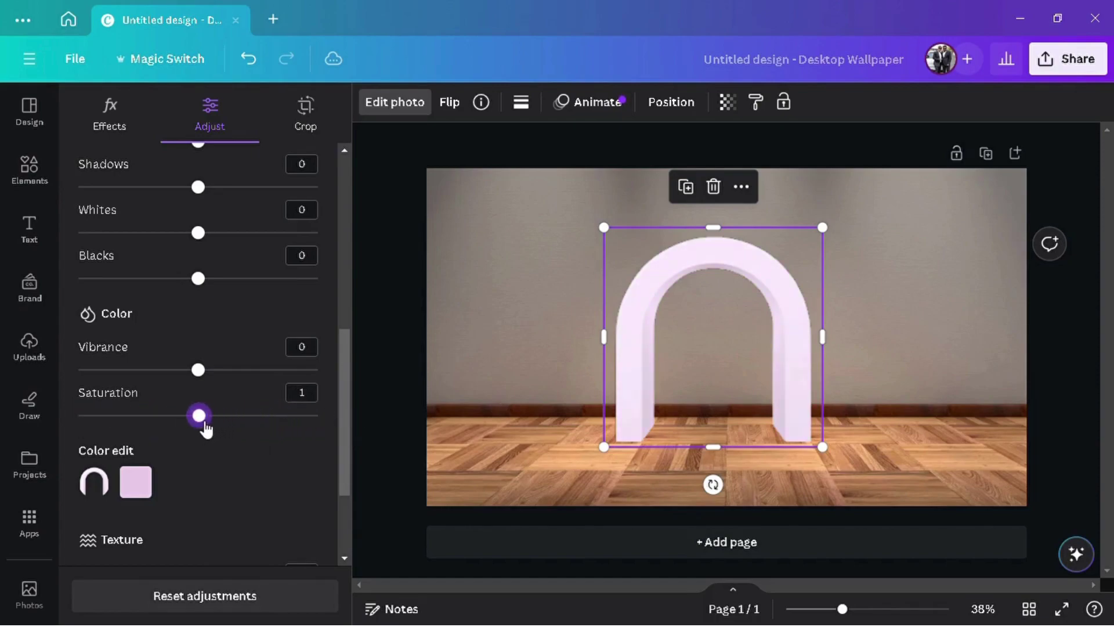
mouse_move(206, 378)
left_mouse_down()
mouse_move(326, 370)
mouse_move(203, 371)
left_mouse_up()
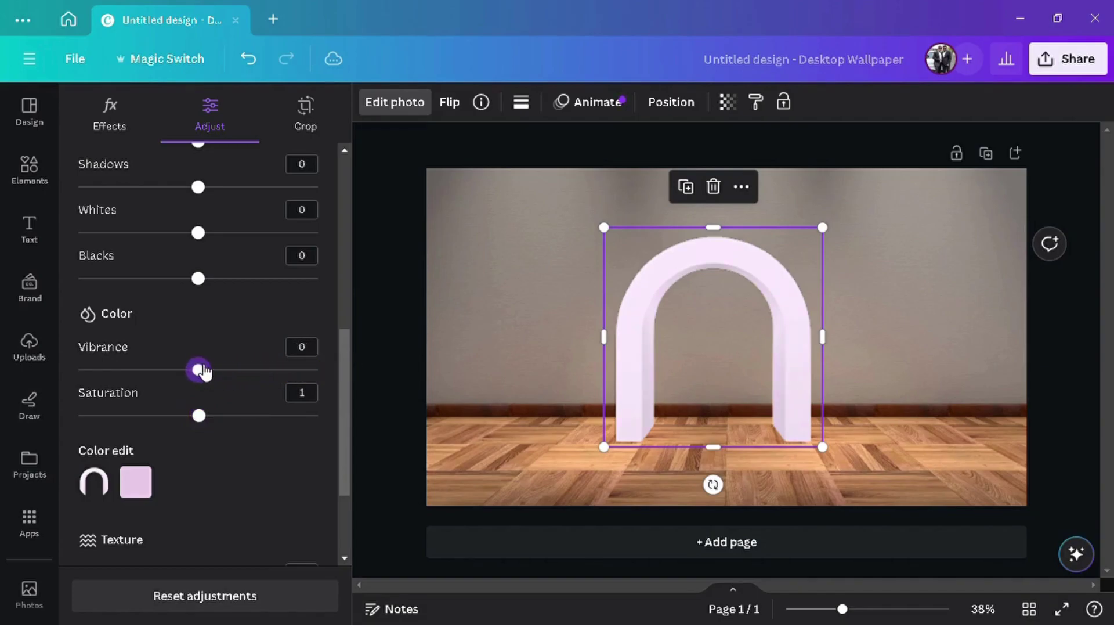
scroll(203, 372, "up", 8)
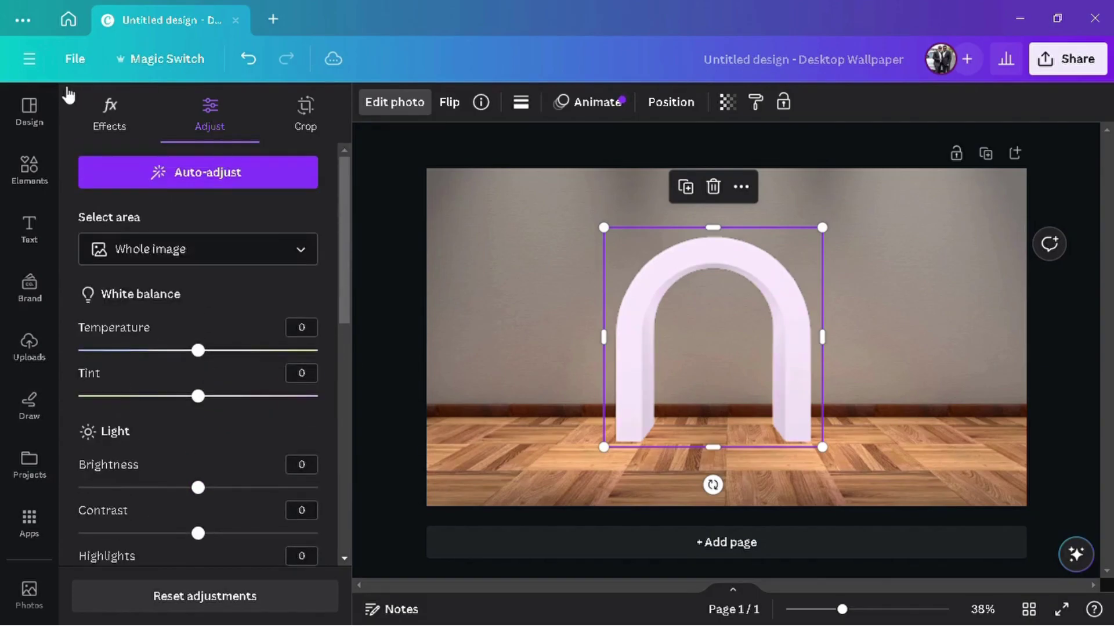
Add the pink butterfly wing from the uploaded images and place it against the arch's right side
left_click(44, 351)
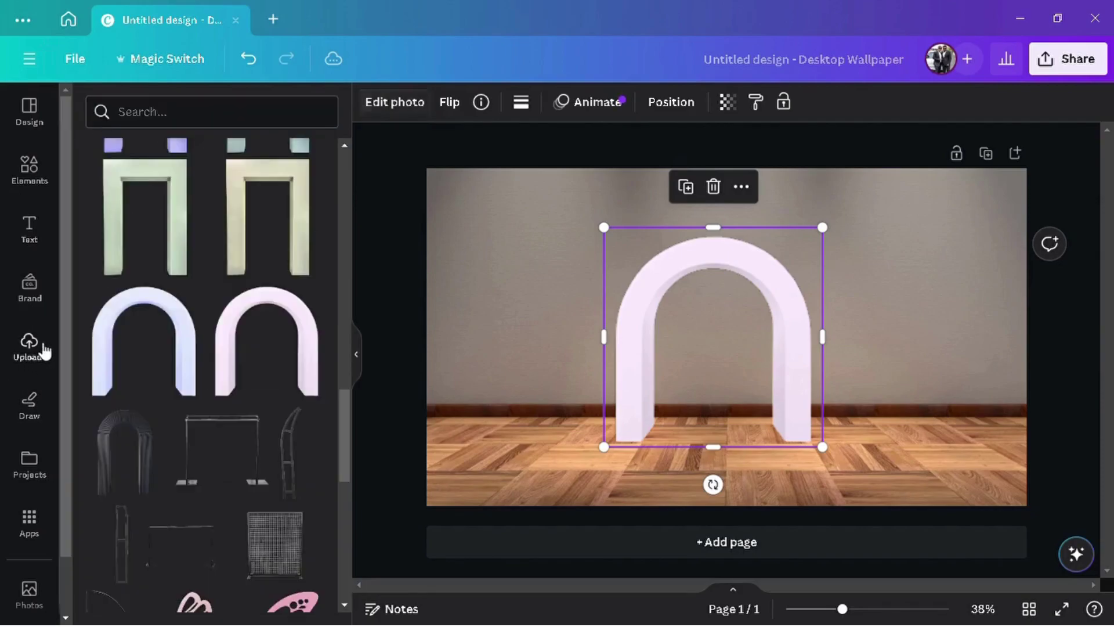
left_click(44, 350)
left_click(304, 456)
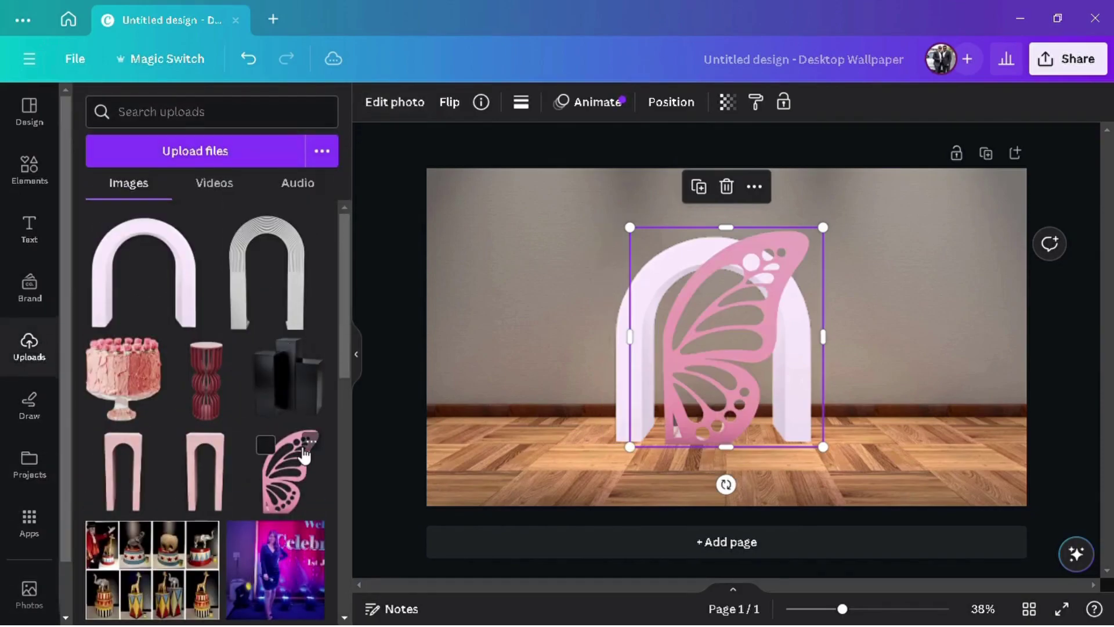
left_click_drag(757, 333, 912, 339)
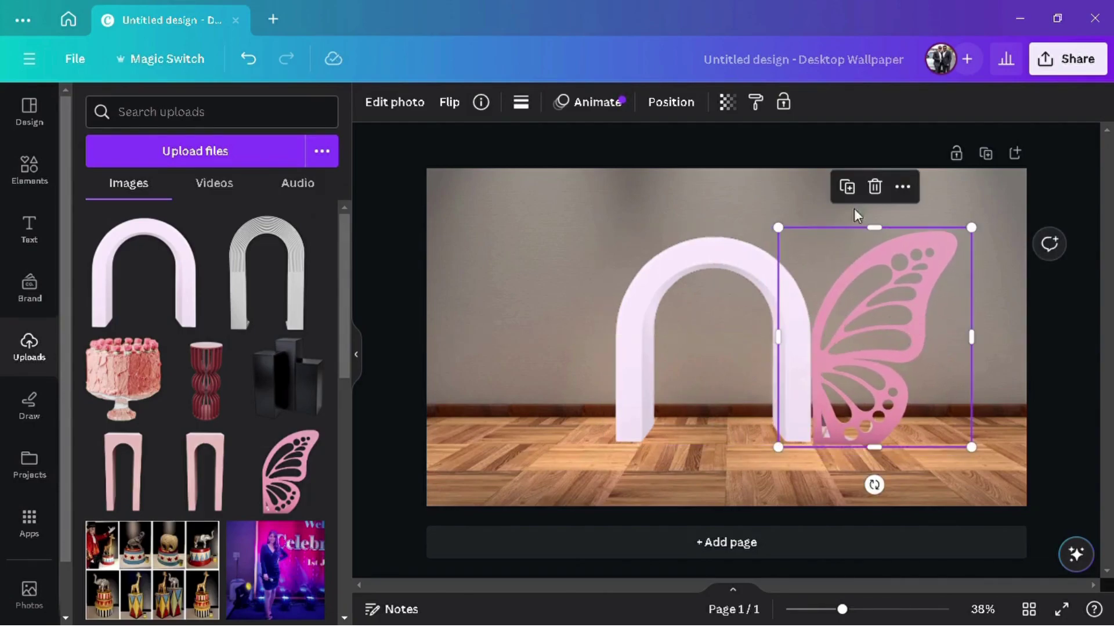
Duplicate the butterfly wing, flip the copy horizontally and place it against the arch's left side
left_click(851, 188)
left_click_drag(819, 353, 677, 364)
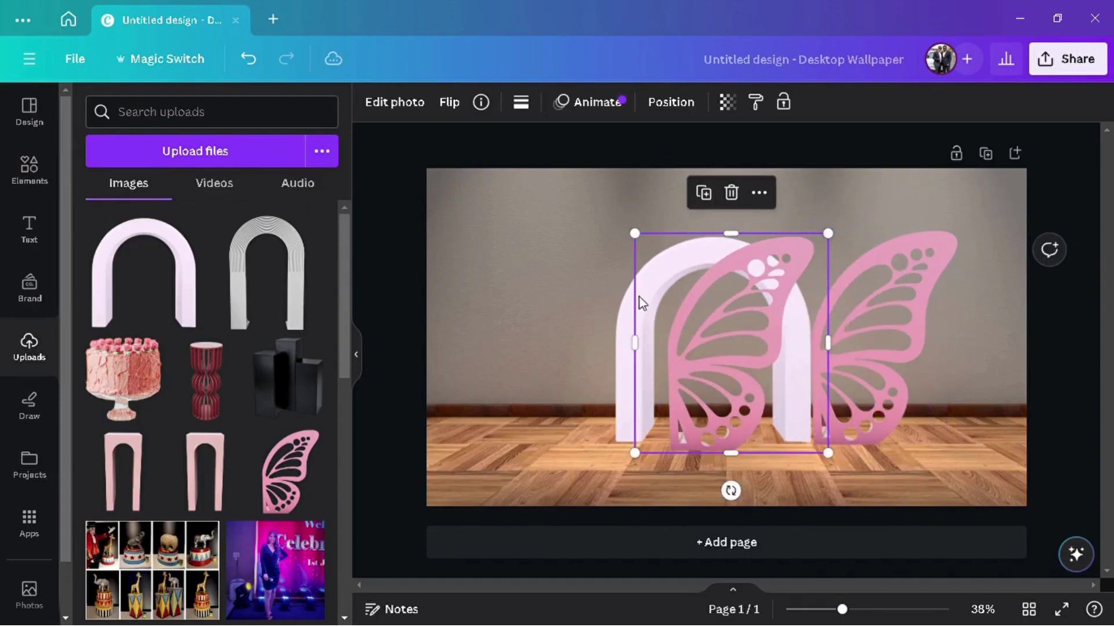
left_click(450, 103)
left_click(475, 146)
left_click(475, 146)
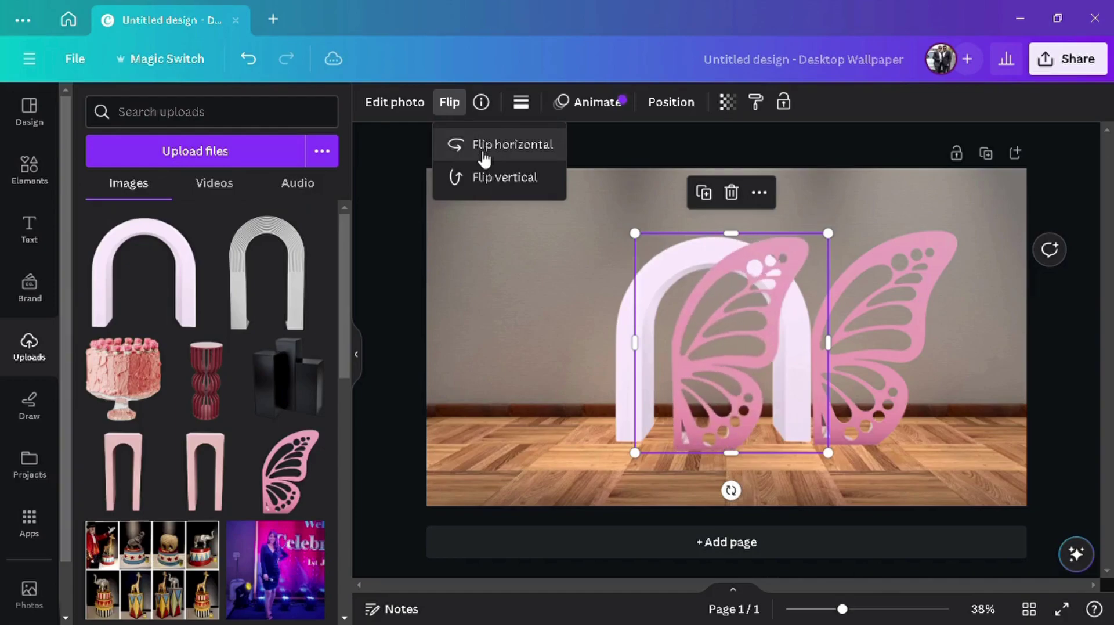
left_click(513, 144)
left_click_drag(739, 341, 559, 335)
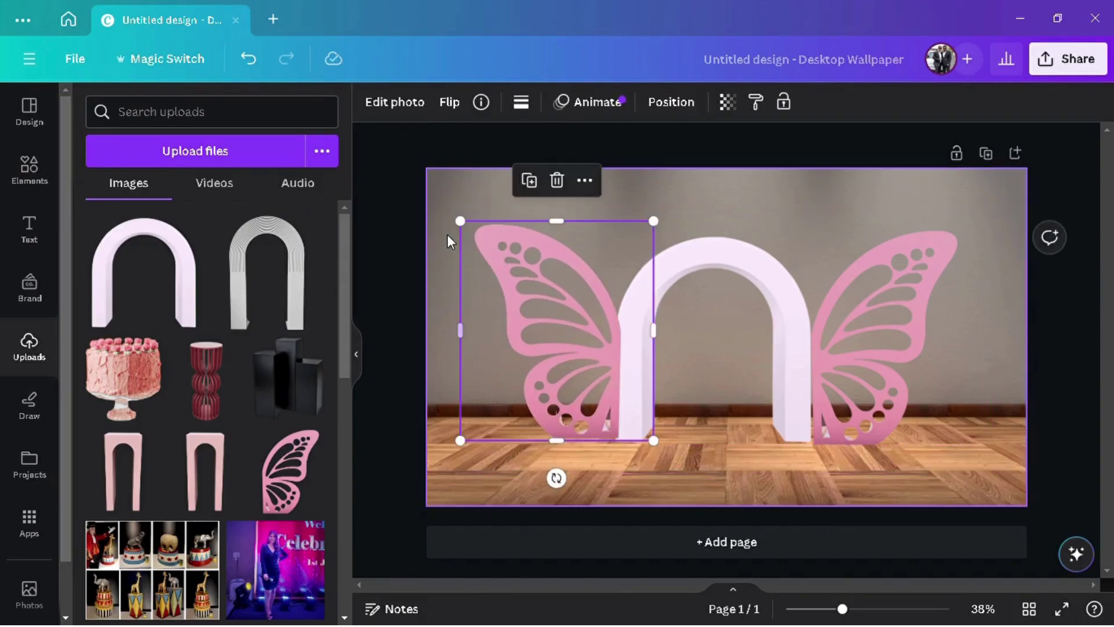
Shrink both butterfly wings so their tips sit slightly lower than the top of the arch
left_click_drag(473, 235, 490, 271)
left_click(880, 305)
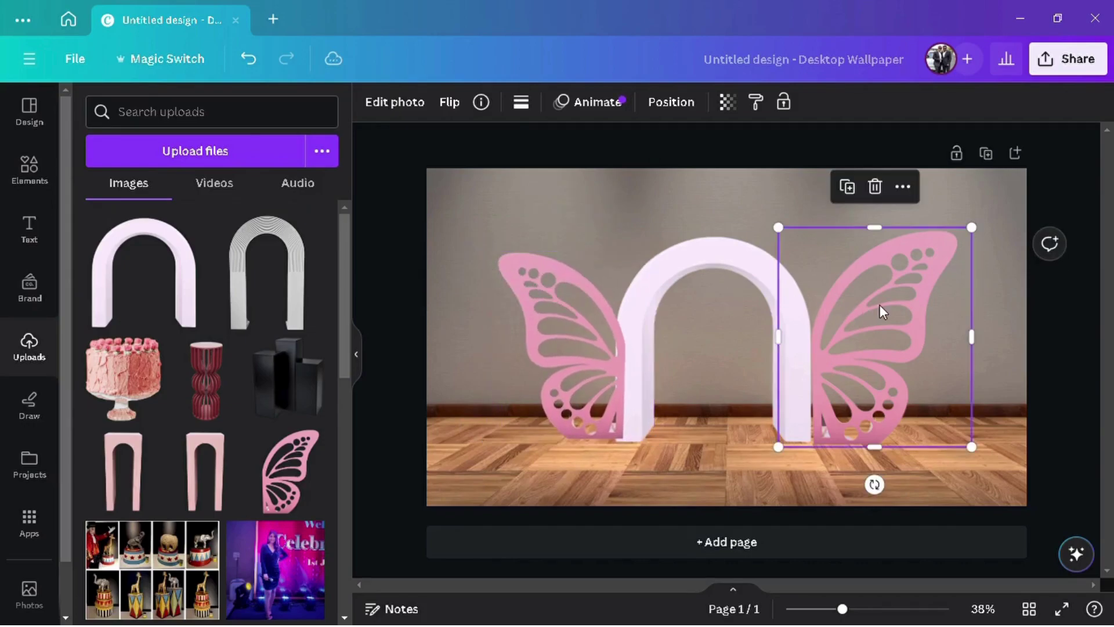
left_click_drag(981, 239, 952, 249)
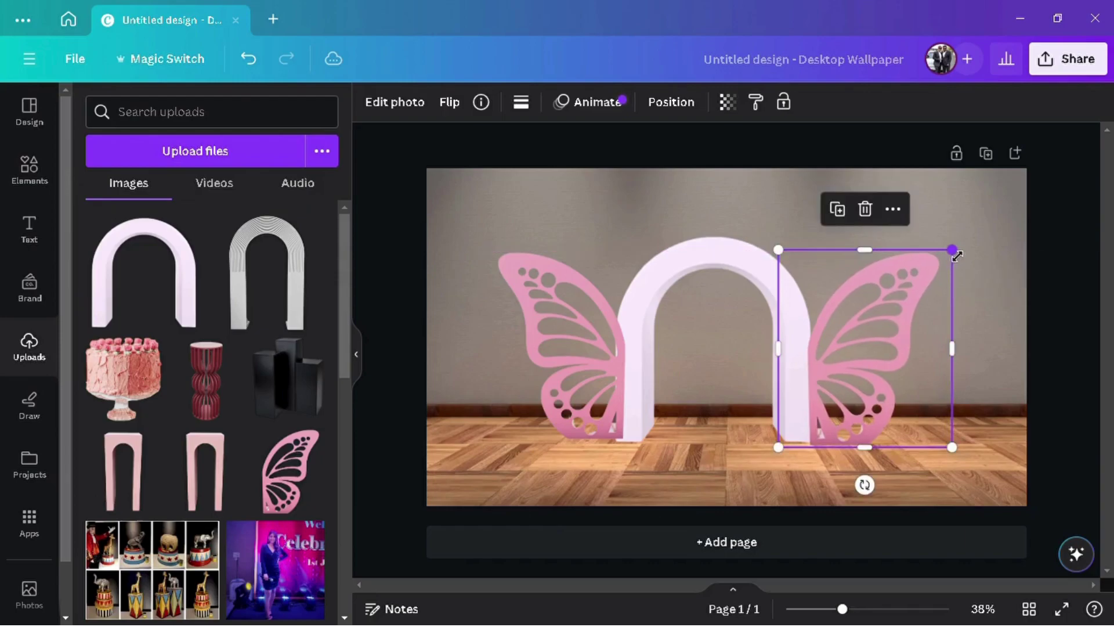
Set the saturation of both butterfly wings to 100, the right wing first and the left wing second
left_click(406, 103)
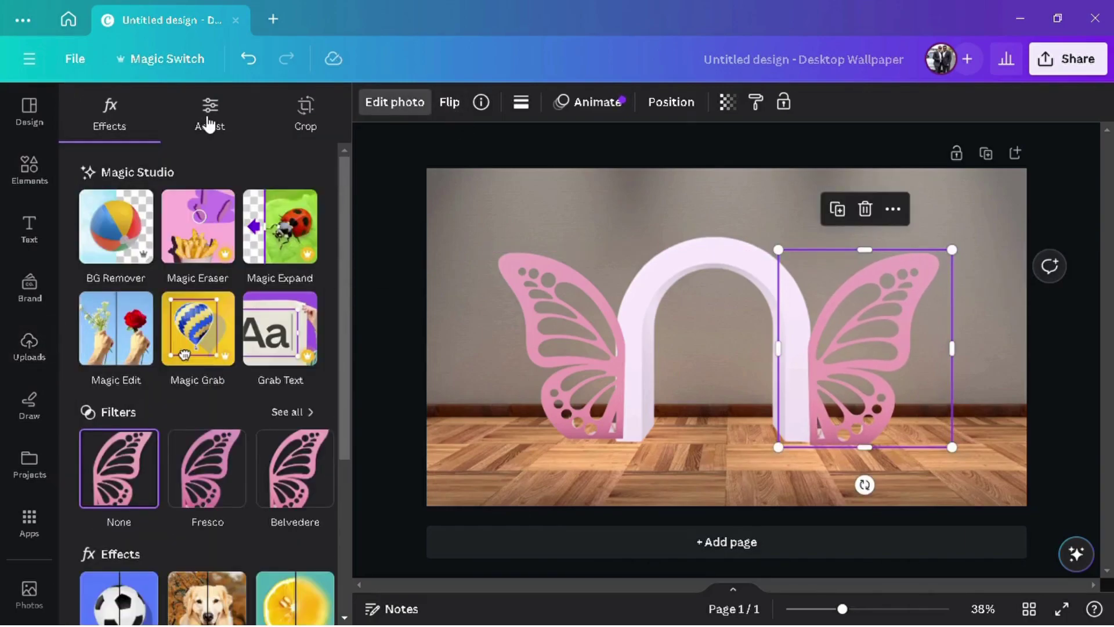
left_click(208, 124)
left_click(111, 122)
left_click(312, 467)
left_click(224, 116)
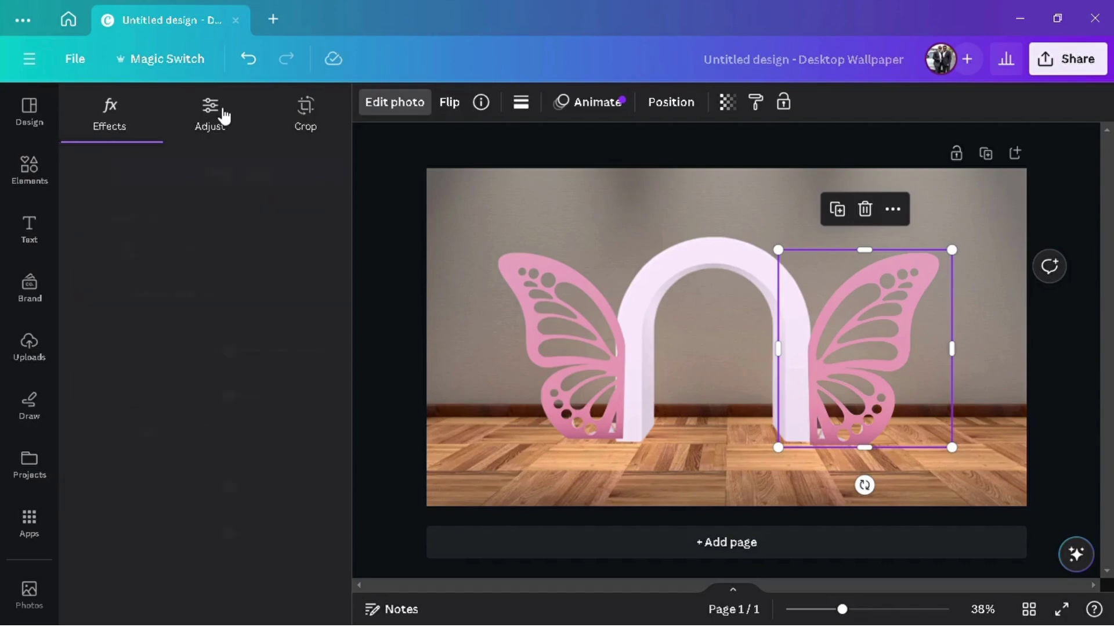
scroll(211, 475, "down", 5)
scroll(211, 475, "down", 3)
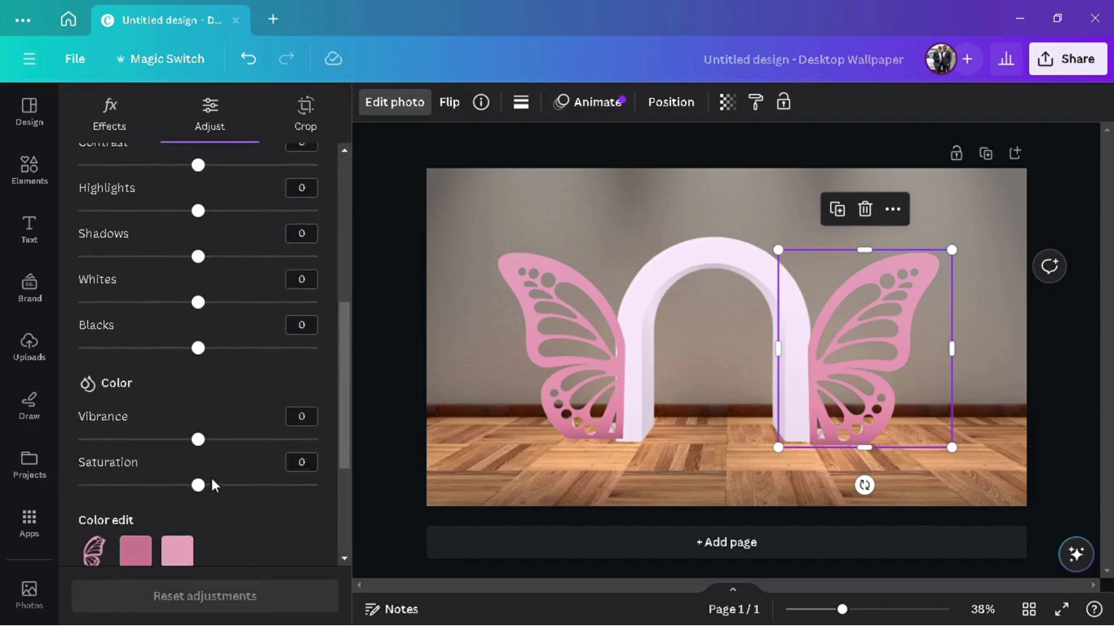
left_click_drag(198, 413, 353, 430)
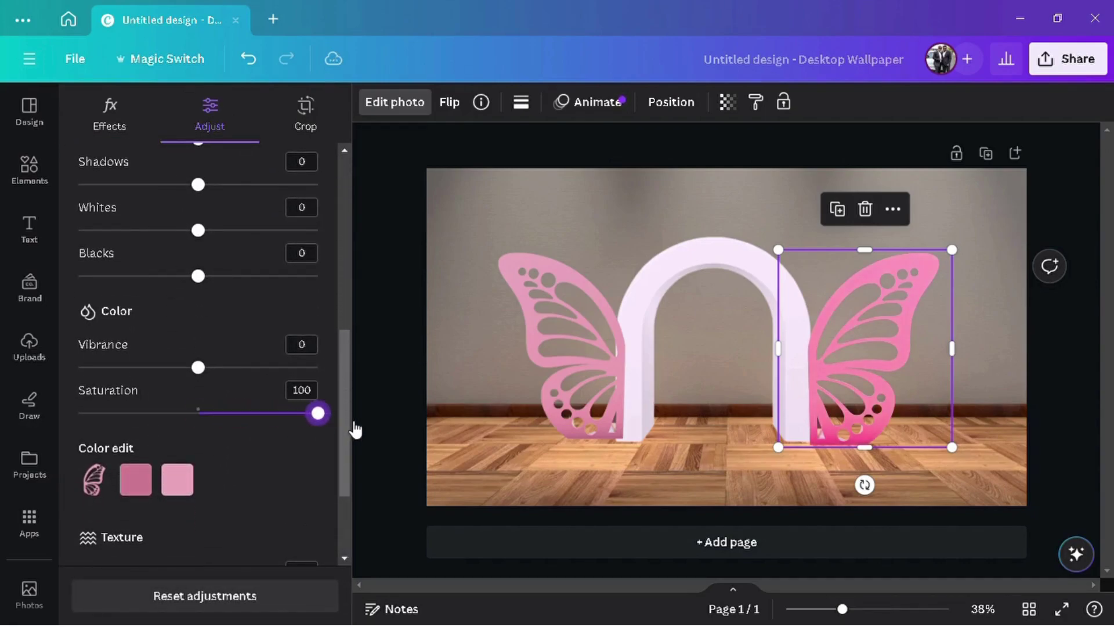
left_click(552, 368)
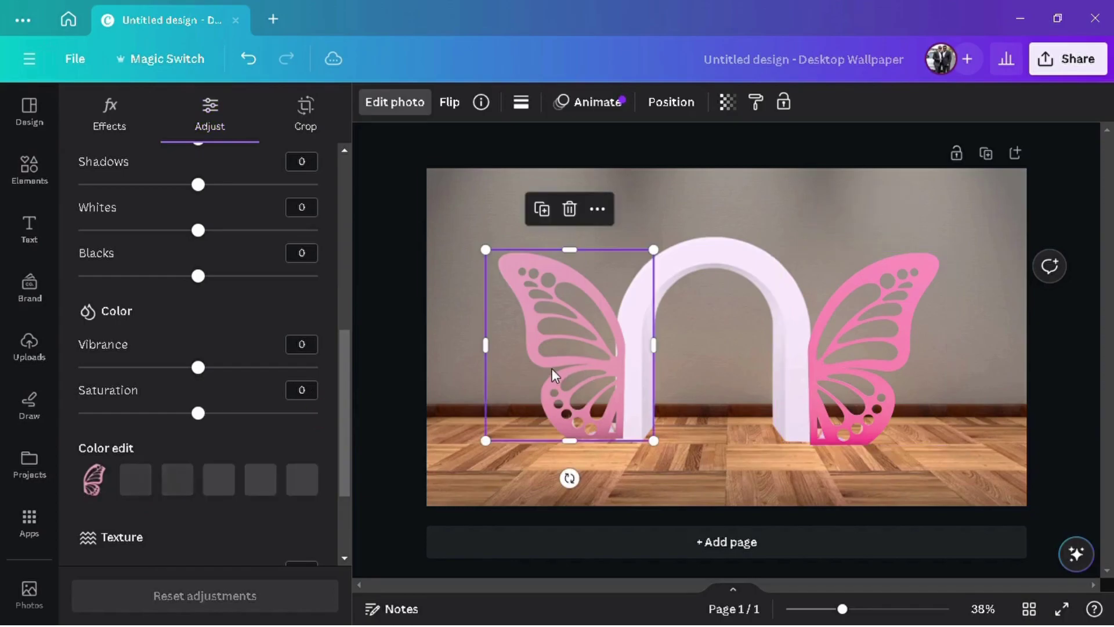
left_click_drag(202, 418, 342, 412)
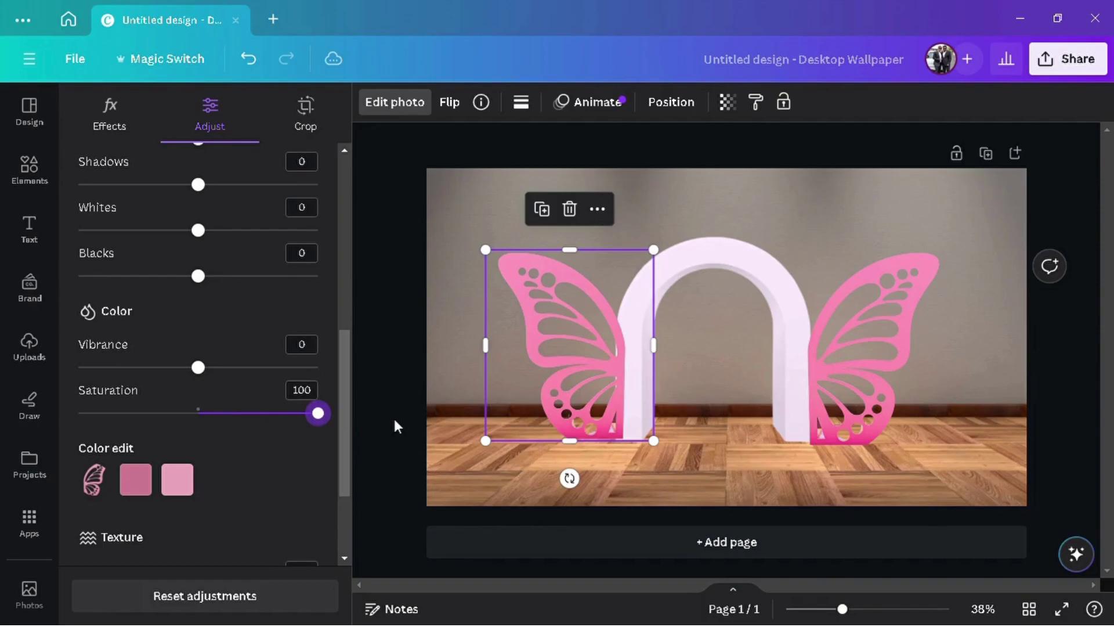
Move the left butterfly wing slightly outward so its inner edge meets the arch's left side
left_click_drag(685, 367, 577, 365)
key("ctrl+z")
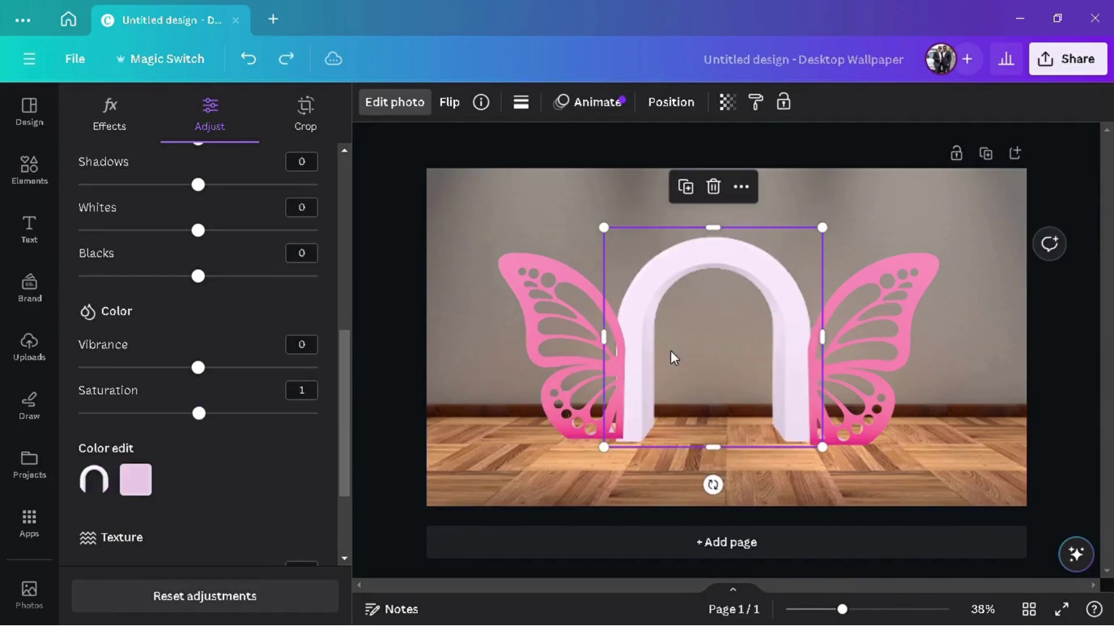
left_click(578, 343)
right_click(578, 343)
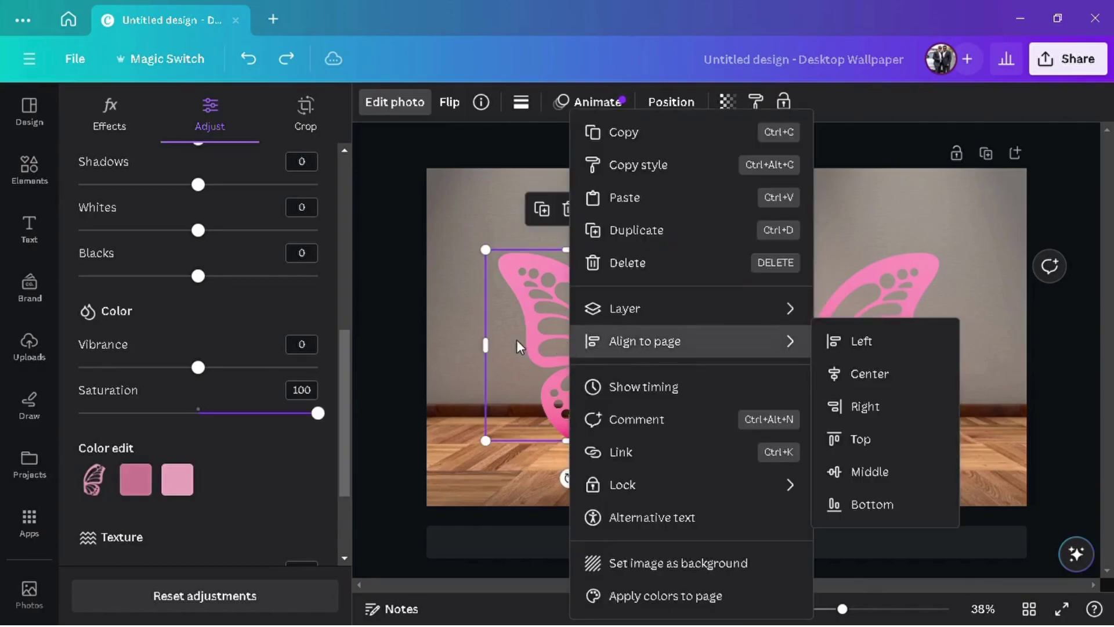
left_click(516, 340)
left_click_drag(517, 341, 517, 348)
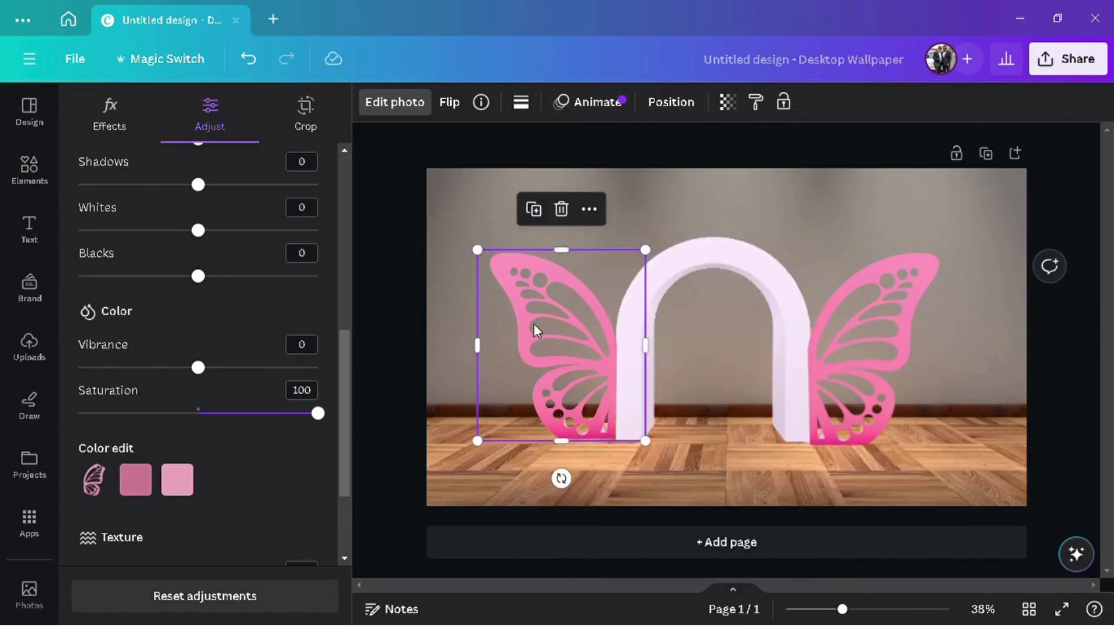
left_click(714, 197)
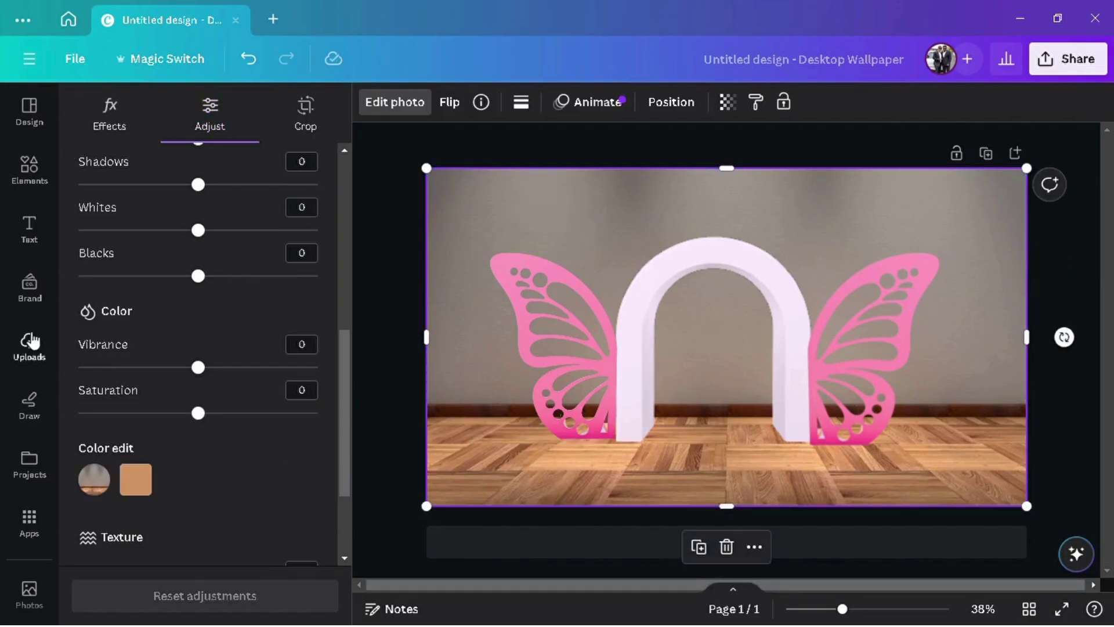
Go back from the Backdrops folder to the full ALL Party Templates list and open the Pedestals folder
left_click(32, 341)
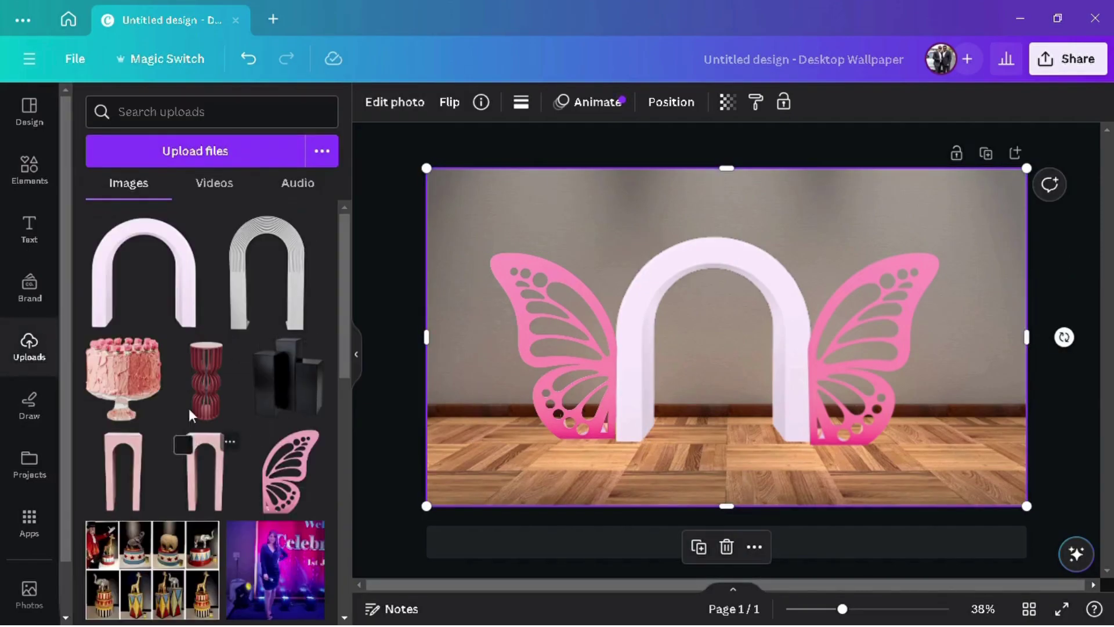
left_click(322, 152)
left_click(289, 238)
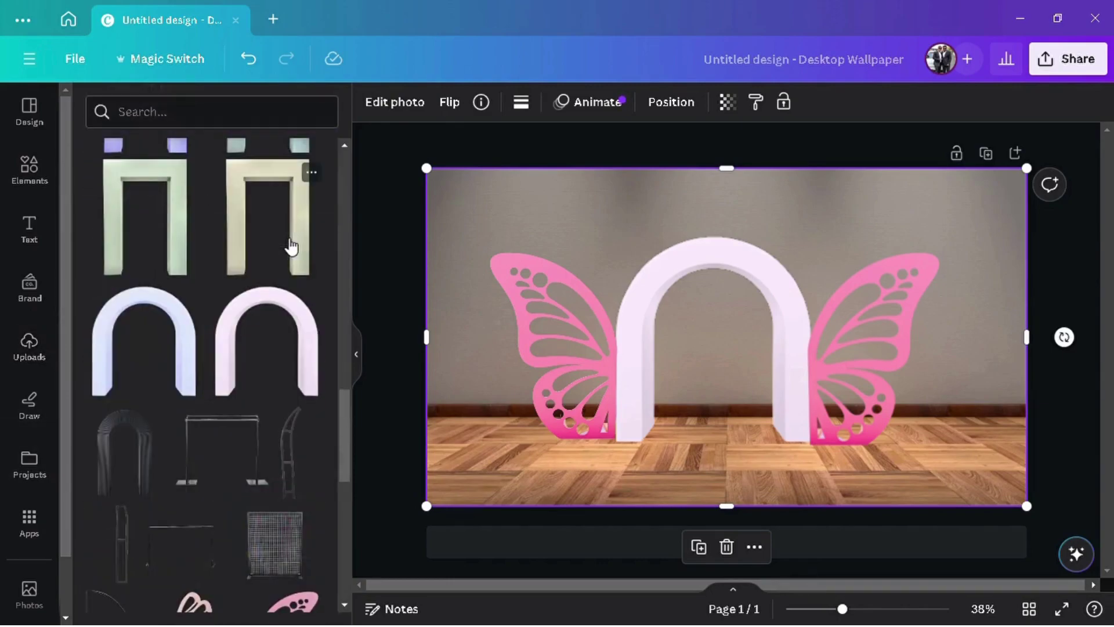
scroll(237, 278, "up", 10)
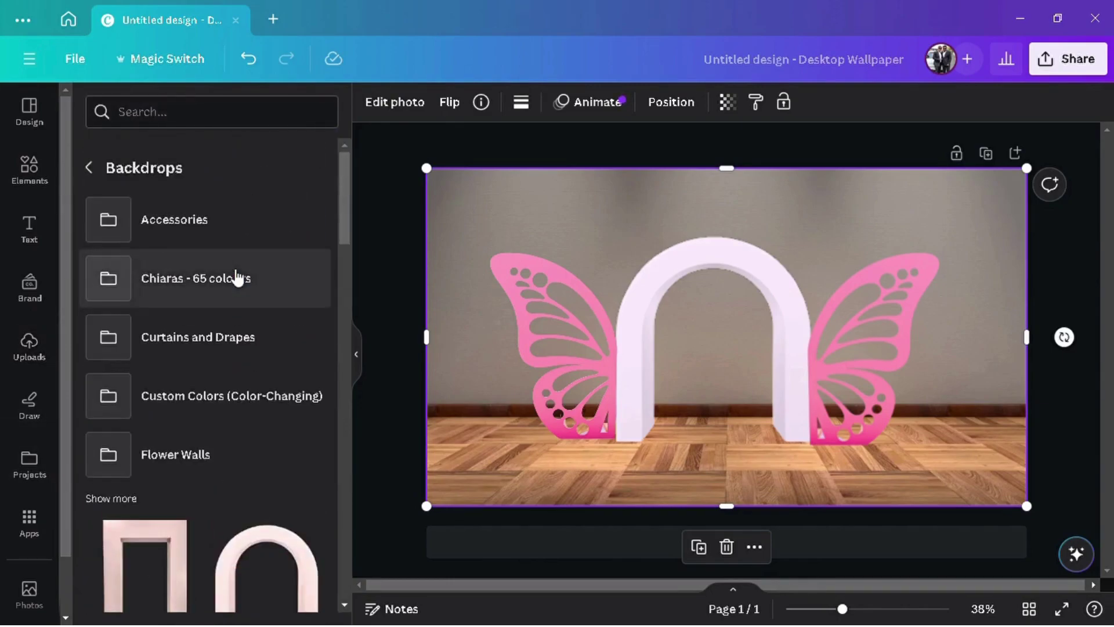
left_click(90, 168)
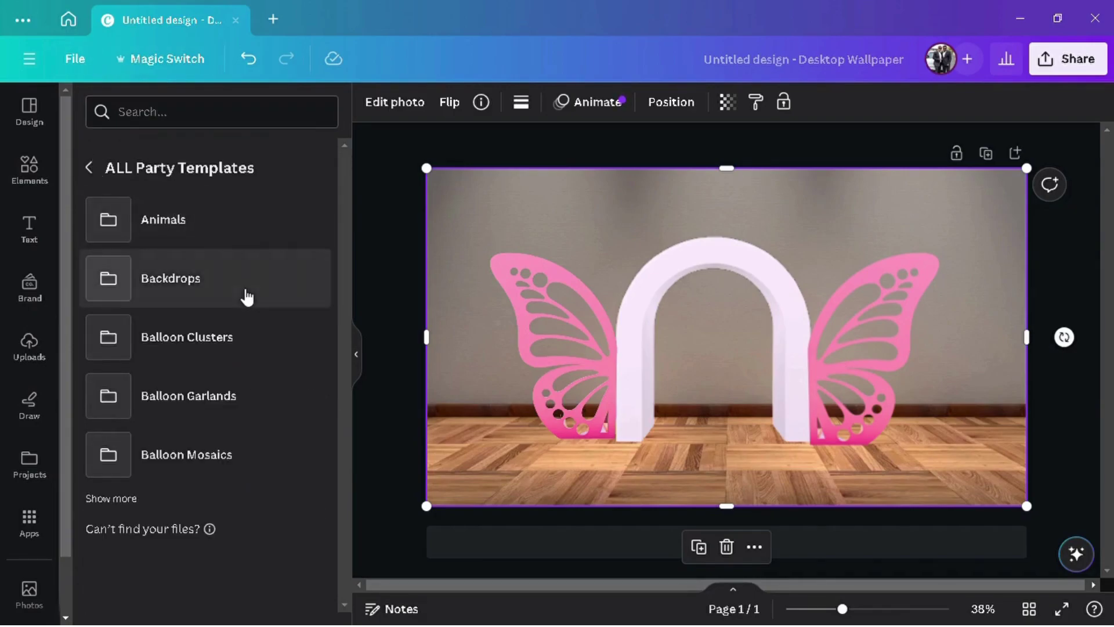
left_click(114, 499)
scroll(216, 423, "down", 4)
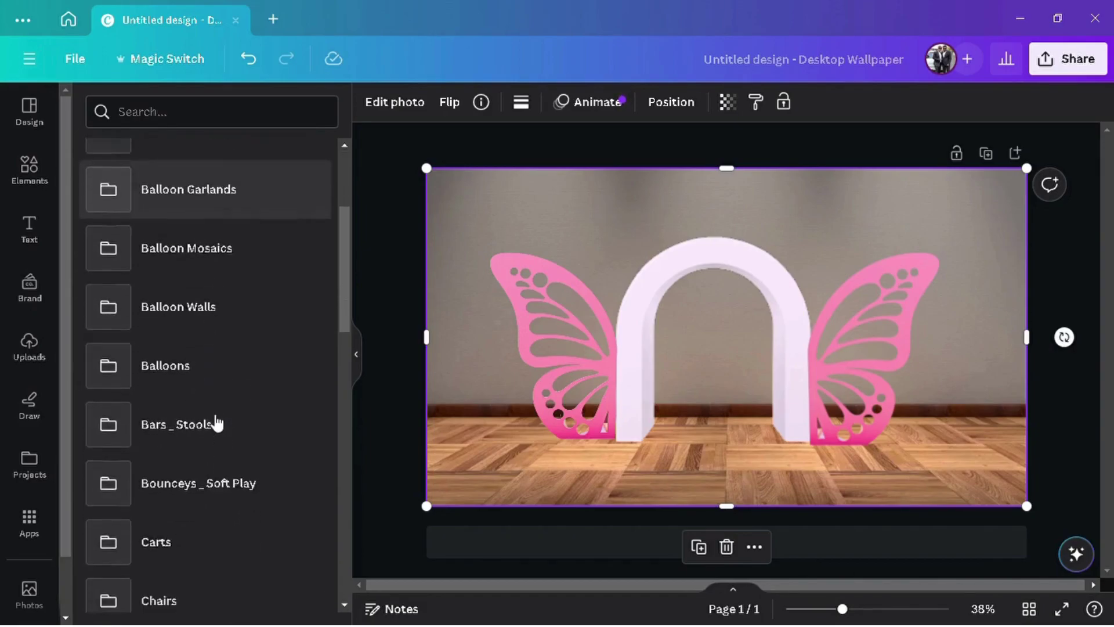
scroll(216, 423, "down", 12)
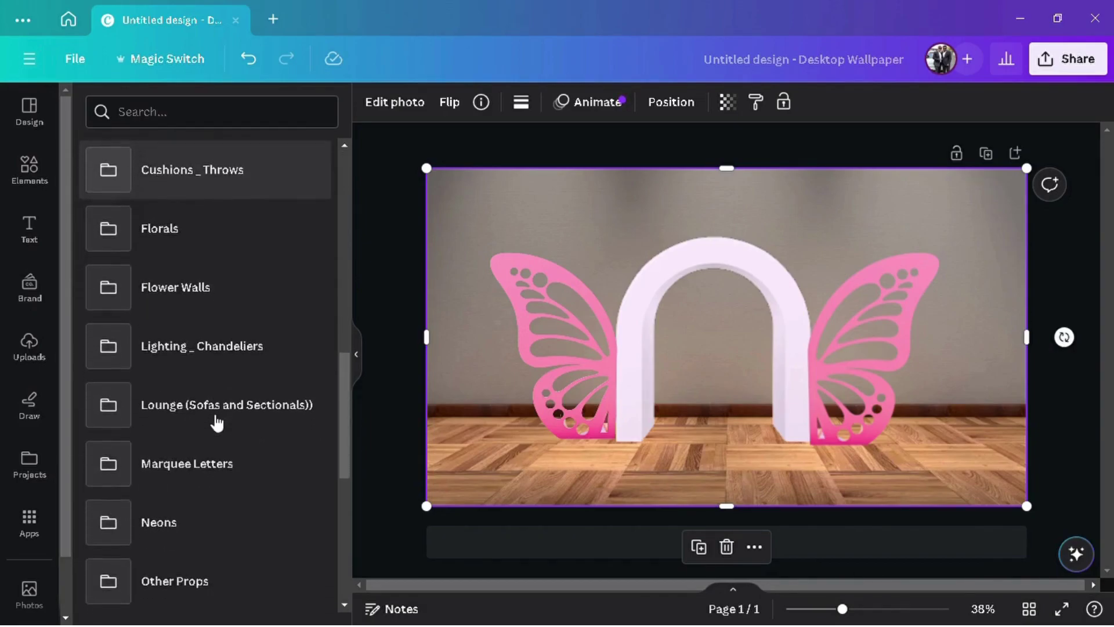
scroll(217, 423, "down", 1)
scroll(218, 423, "down", 2)
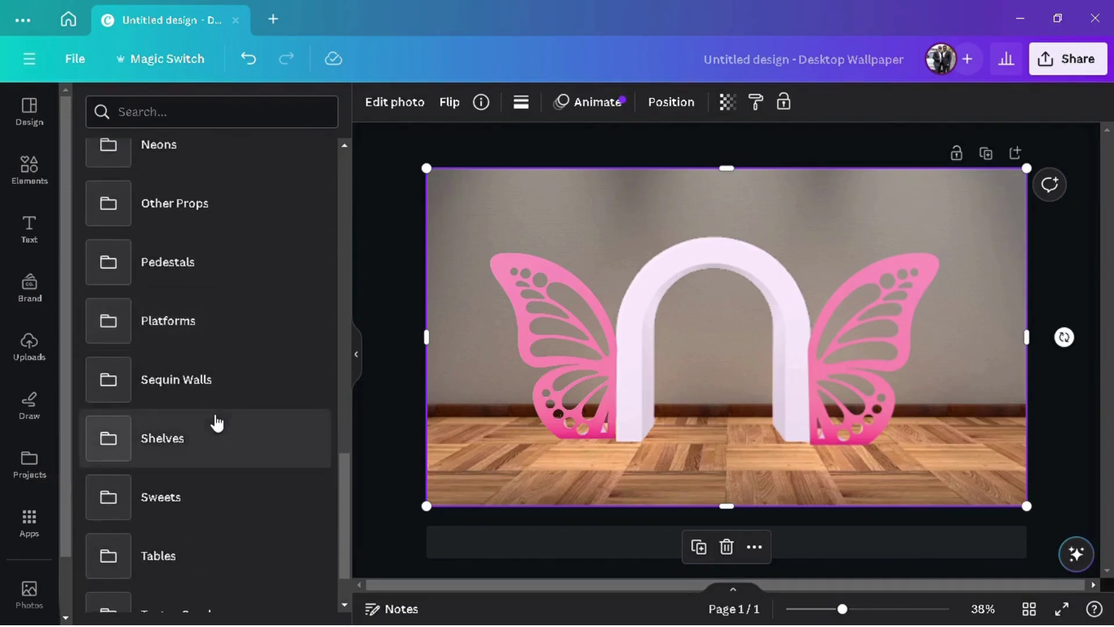
left_click(228, 262)
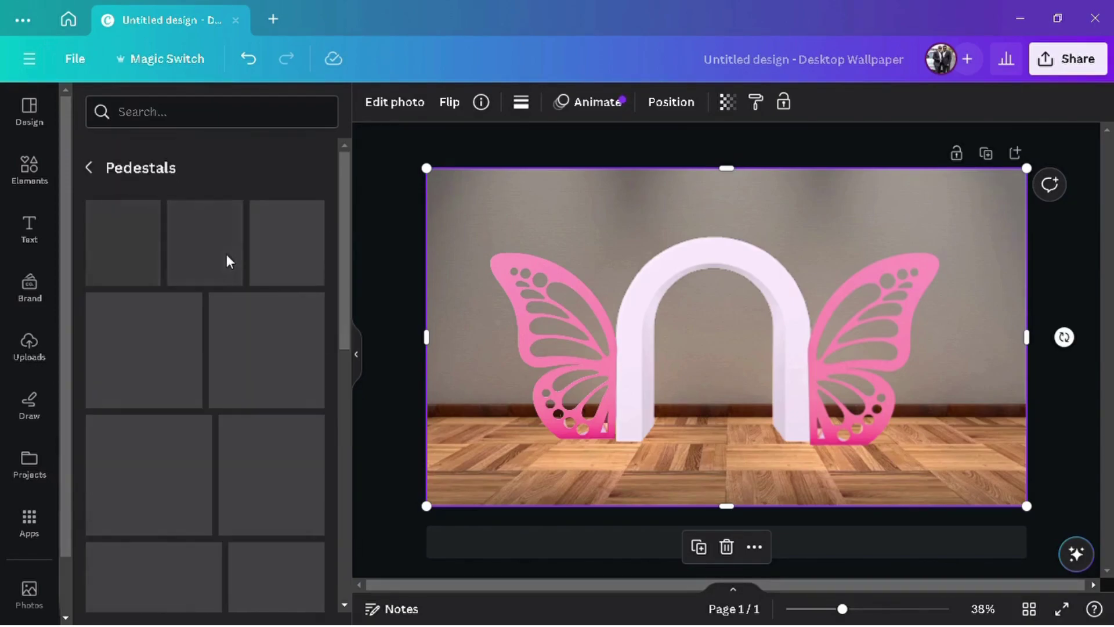
Add two copies of the bright pink round-topped pedestal with the turned stem to the page
scroll(233, 263, "down", 10)
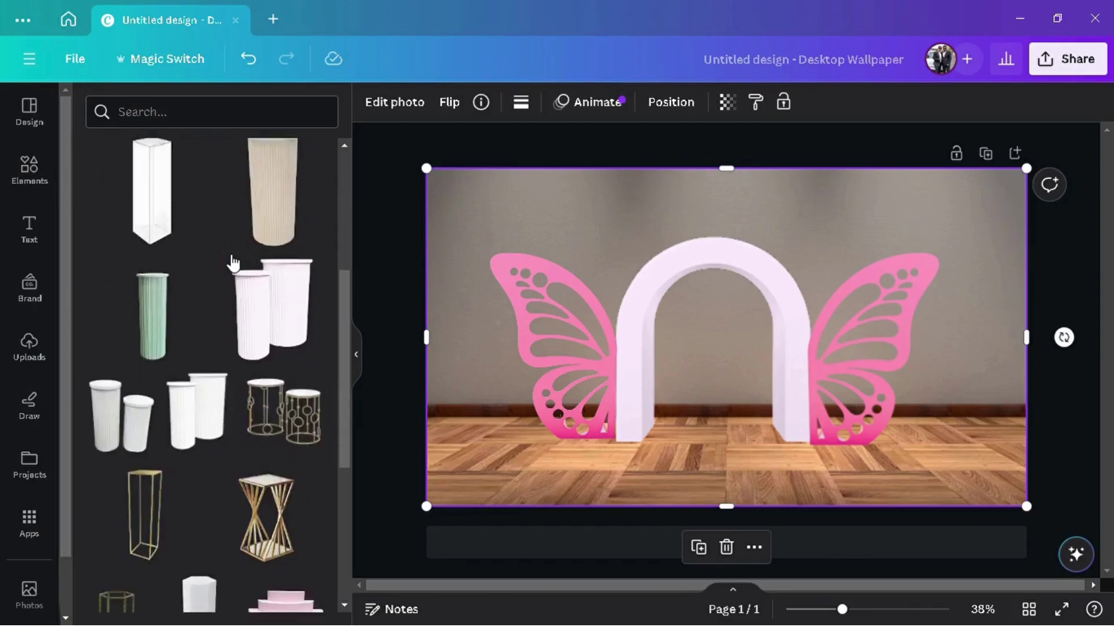
scroll(232, 262, "down", 1)
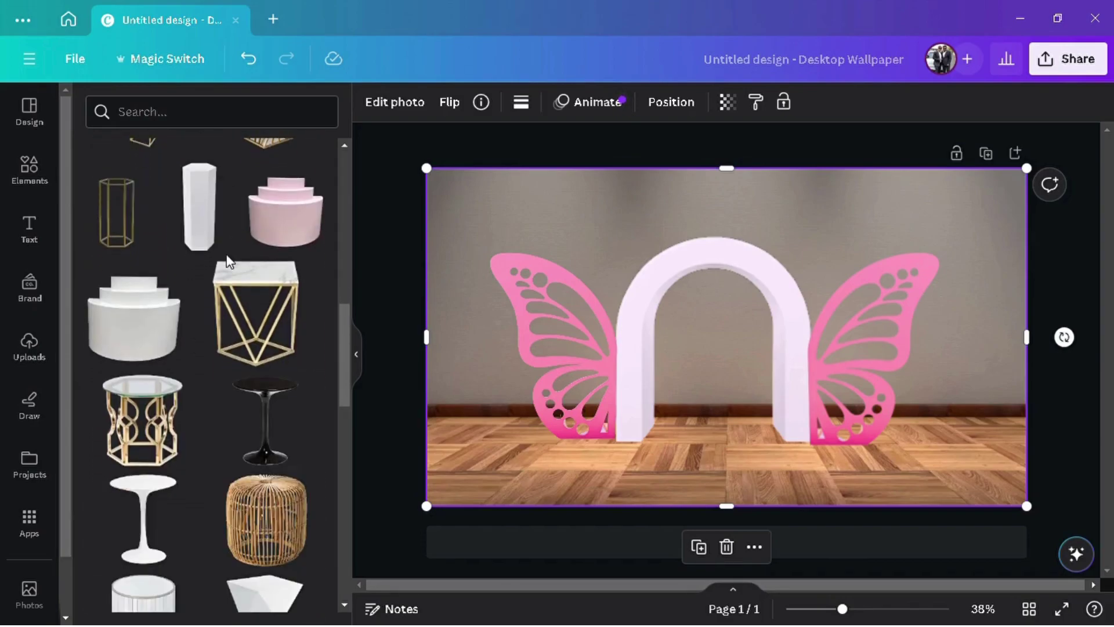
scroll(228, 261, "down", 4)
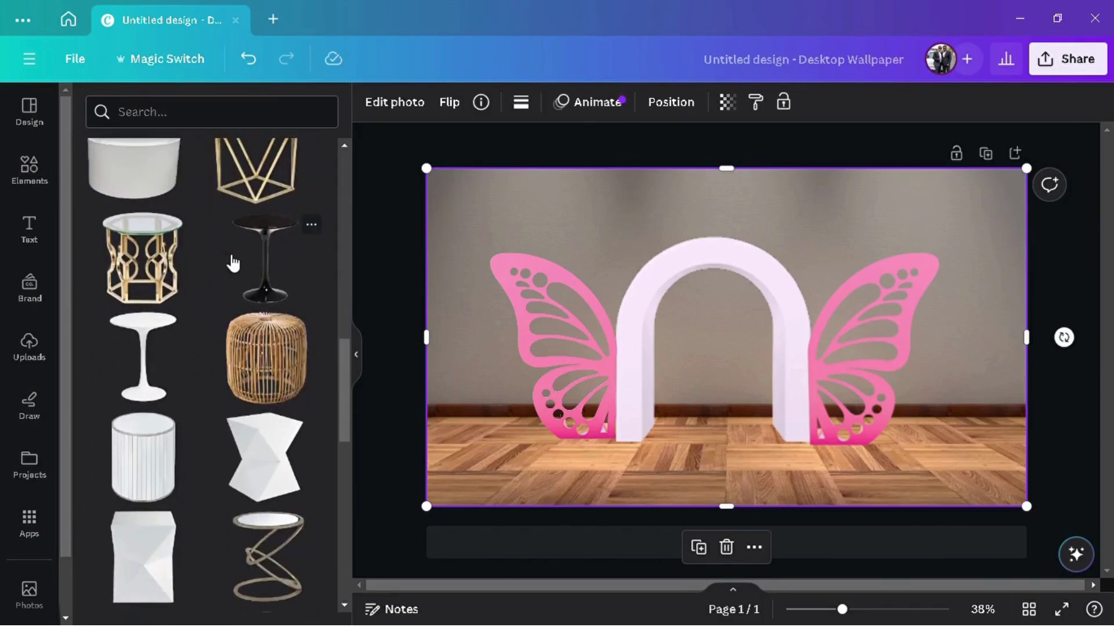
scroll(233, 263, "down", 11)
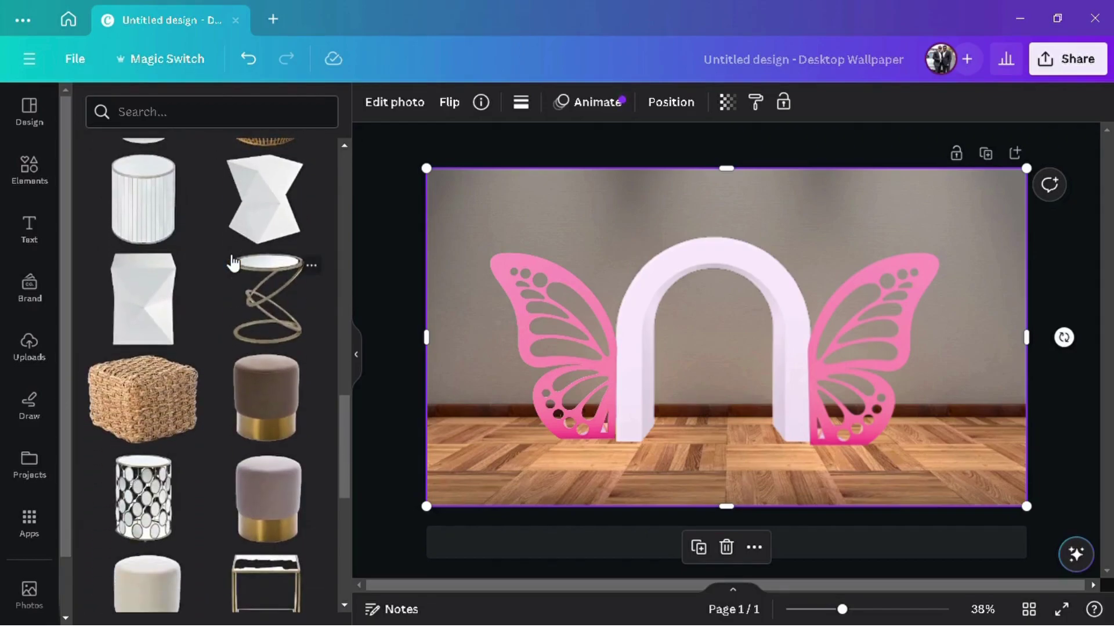
scroll(233, 263, "down", 7)
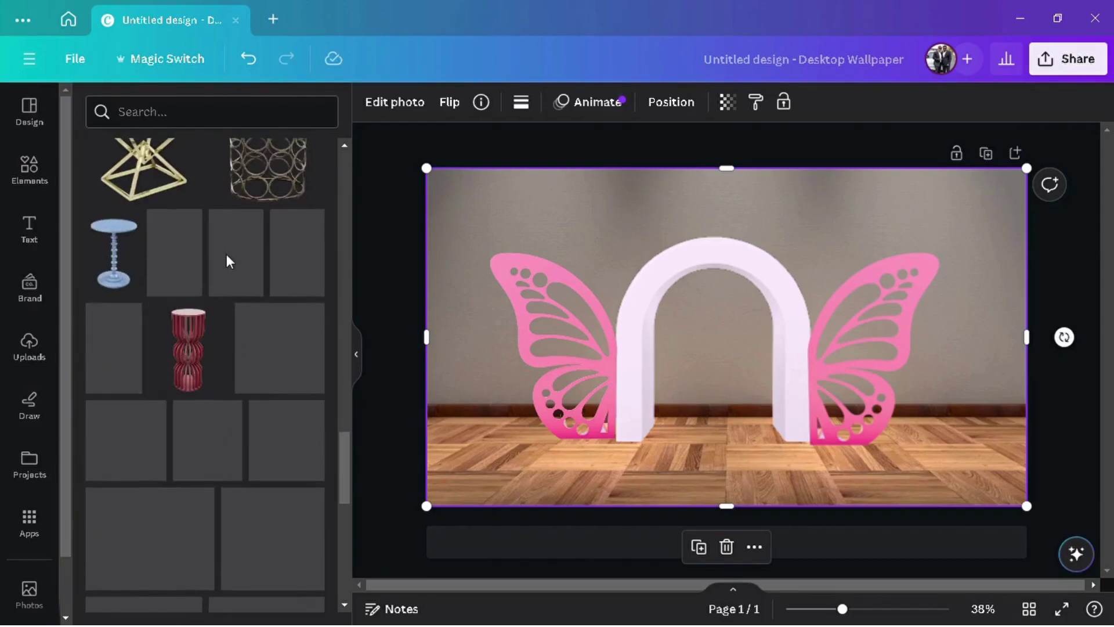
left_click(314, 264)
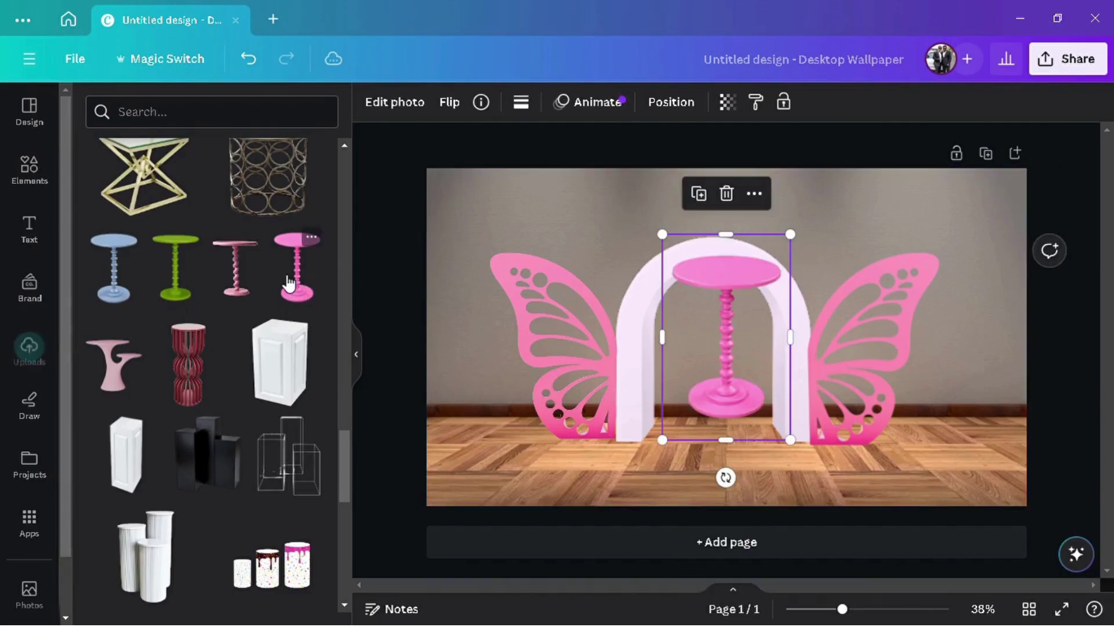
left_click(300, 282)
Shrink both pink pedestals to about half size and stand them side by side in the arch opening
left_click_drag(721, 294, 667, 330)
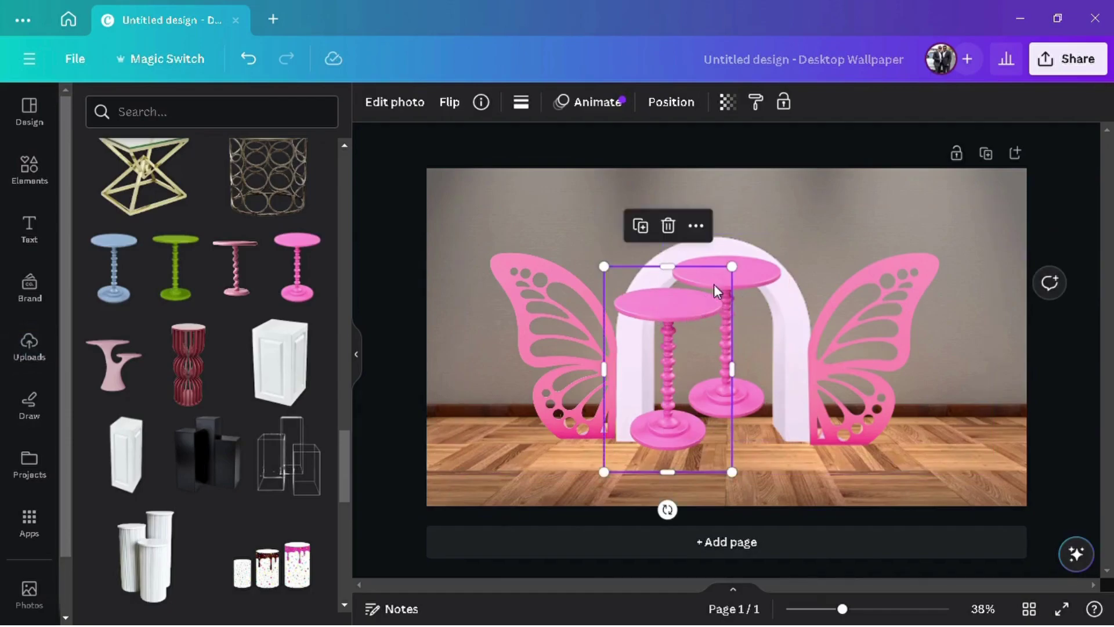
left_click_drag(732, 266, 669, 367)
left_click(737, 288)
left_click_drag(737, 288, 757, 317)
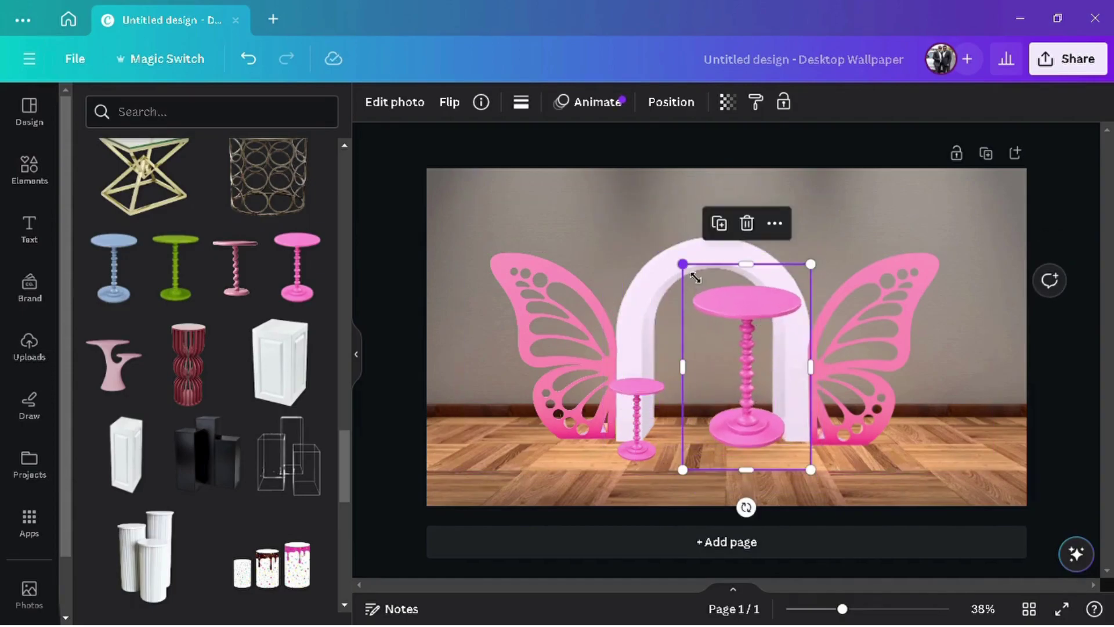
left_click_drag(695, 278, 764, 364)
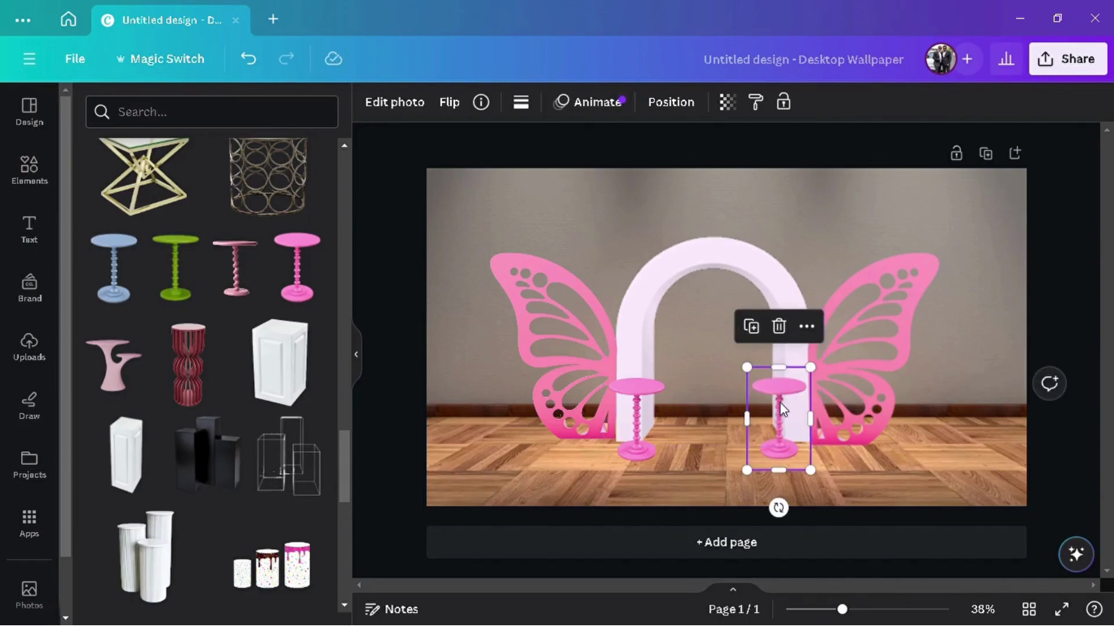
left_click_drag(783, 410, 756, 408)
left_click_drag(645, 411, 688, 410)
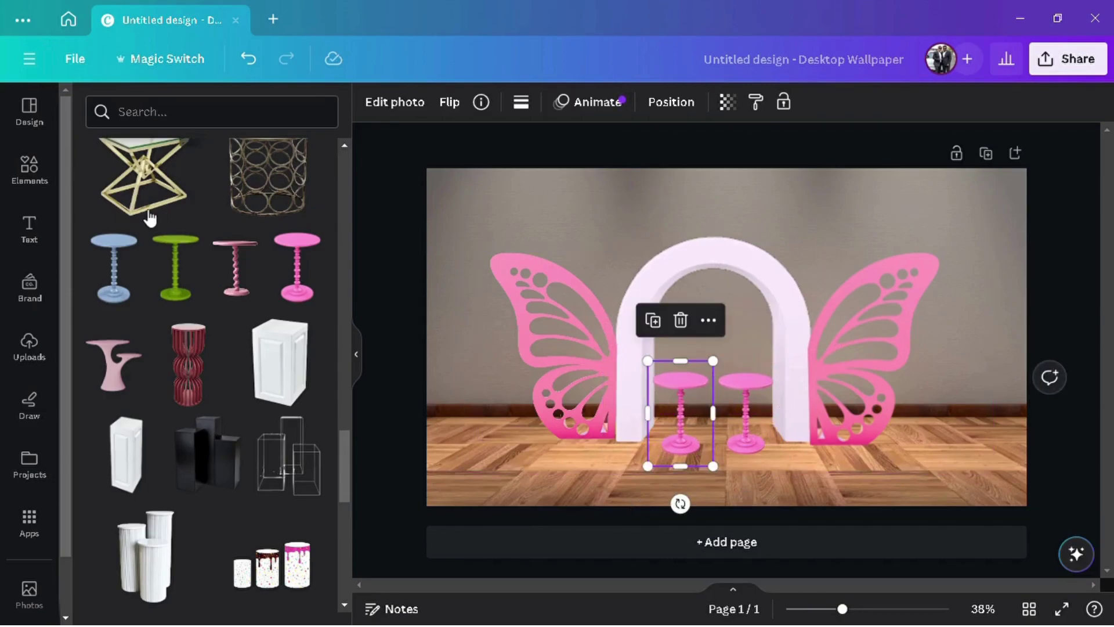
Open the Sweets folder from the full ALL Party Templates list and delete the stray clear white pedestal from the page
scroll(150, 217, "up", 10)
left_click(149, 219)
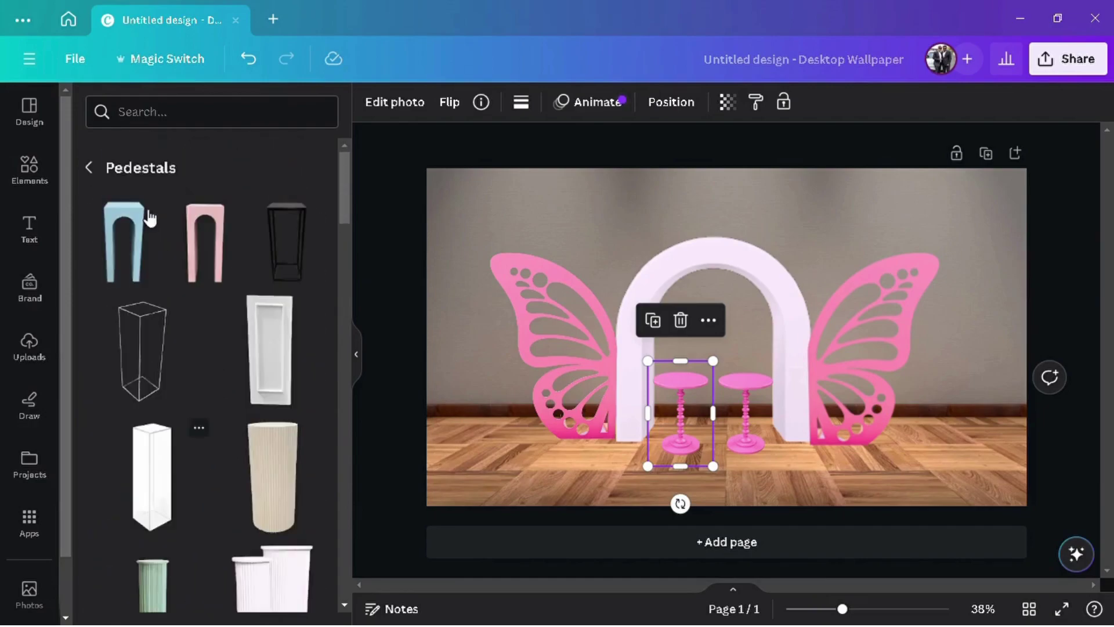
left_click(89, 168)
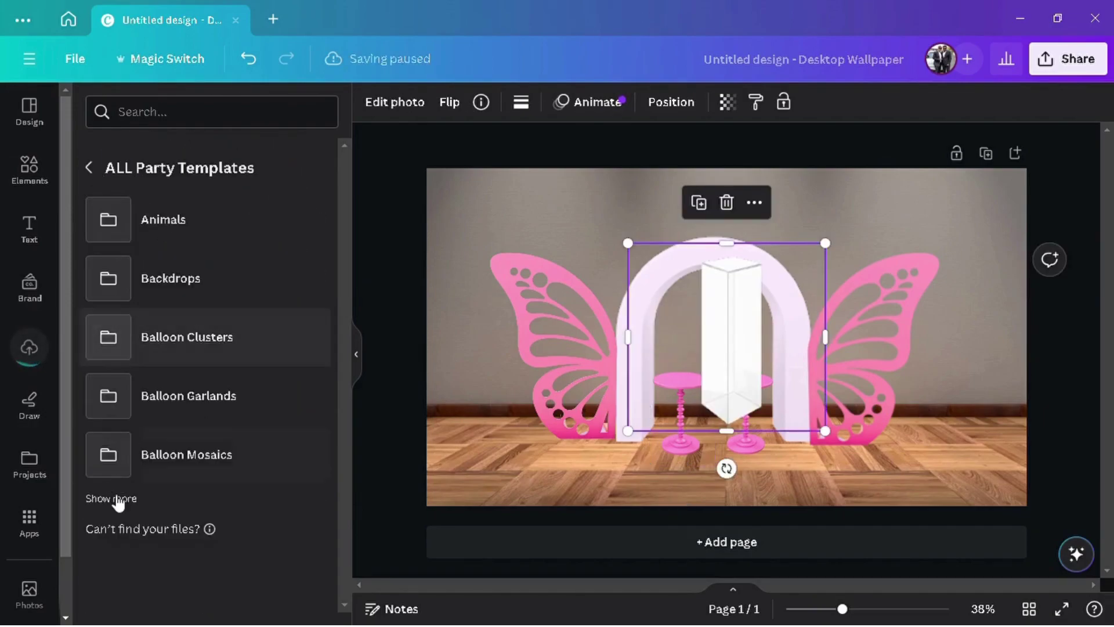
left_click(118, 500)
scroll(225, 455, "down", 5)
scroll(229, 461, "down", 5)
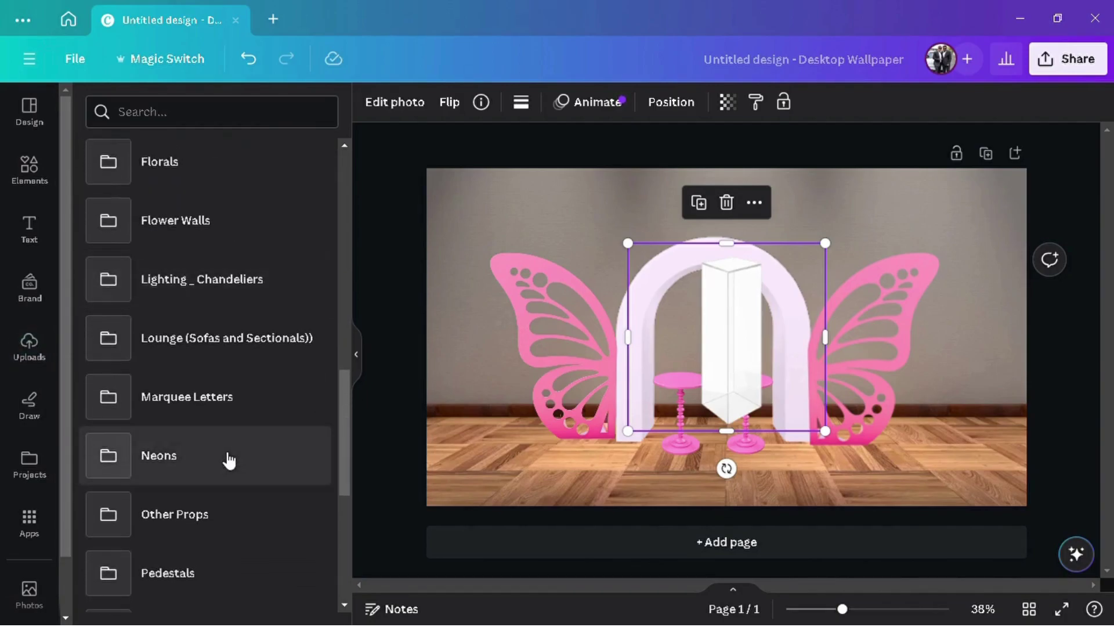
scroll(229, 460, "down", 4)
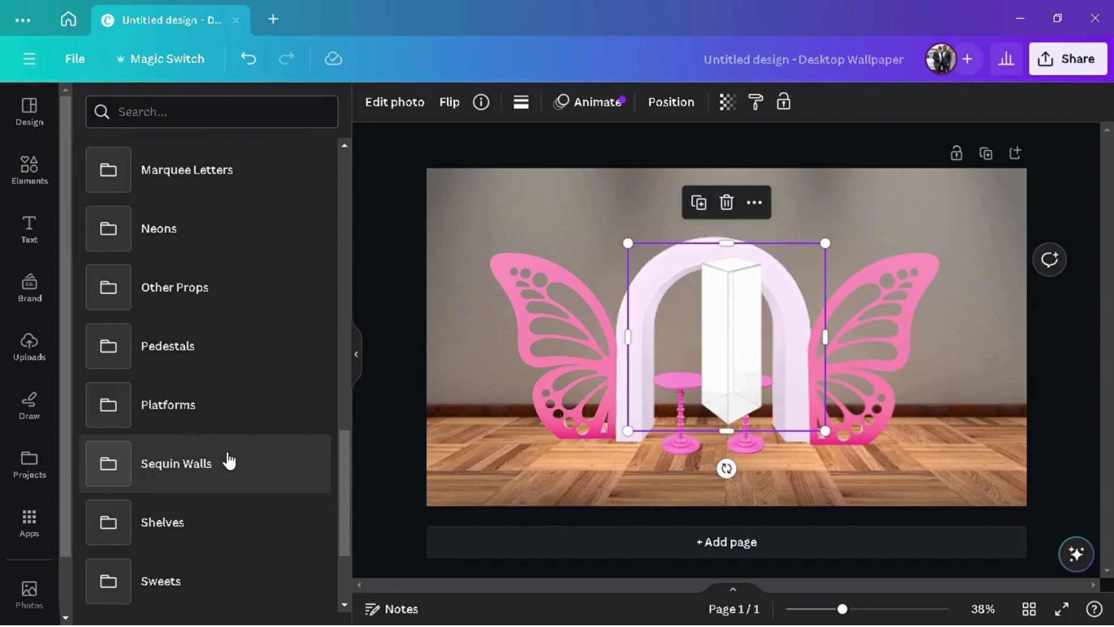
scroll(230, 460, "down", 3)
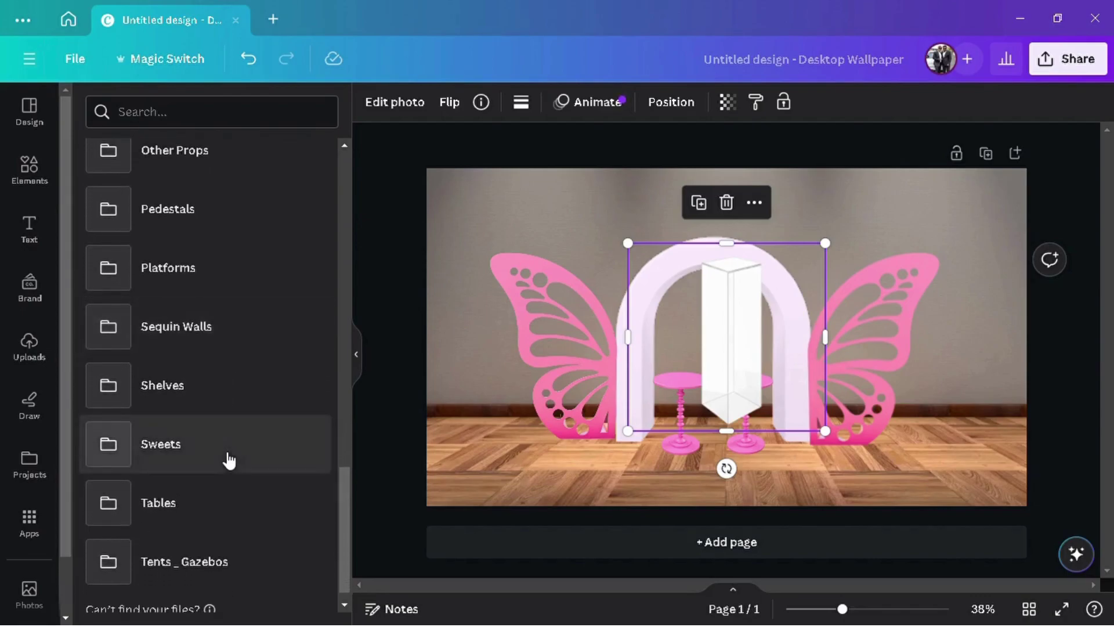
left_click(230, 460)
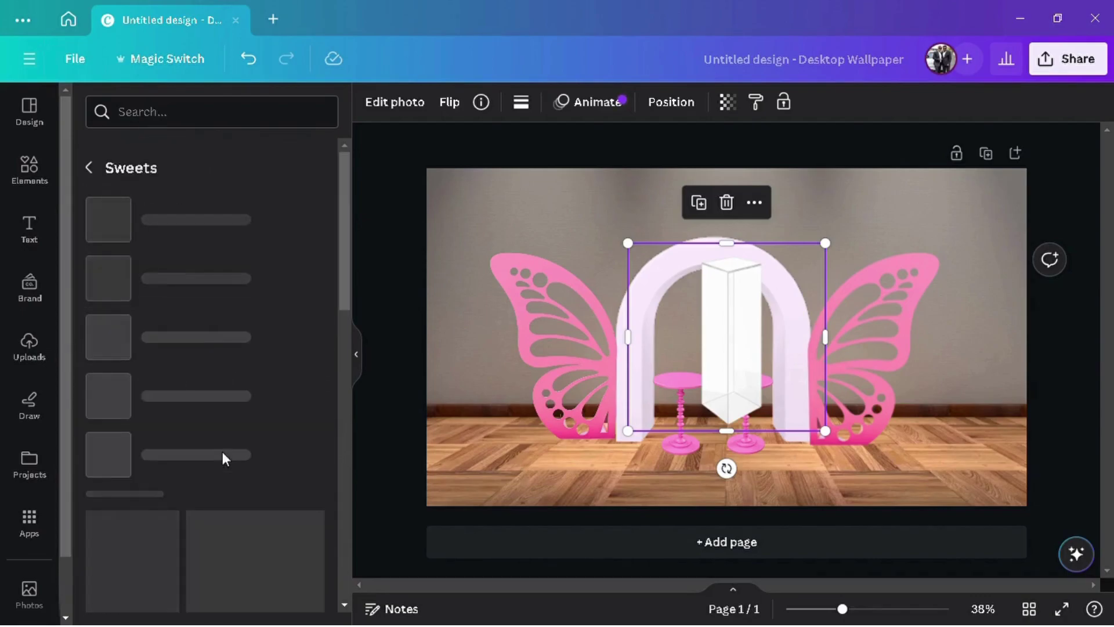
left_click(726, 203)
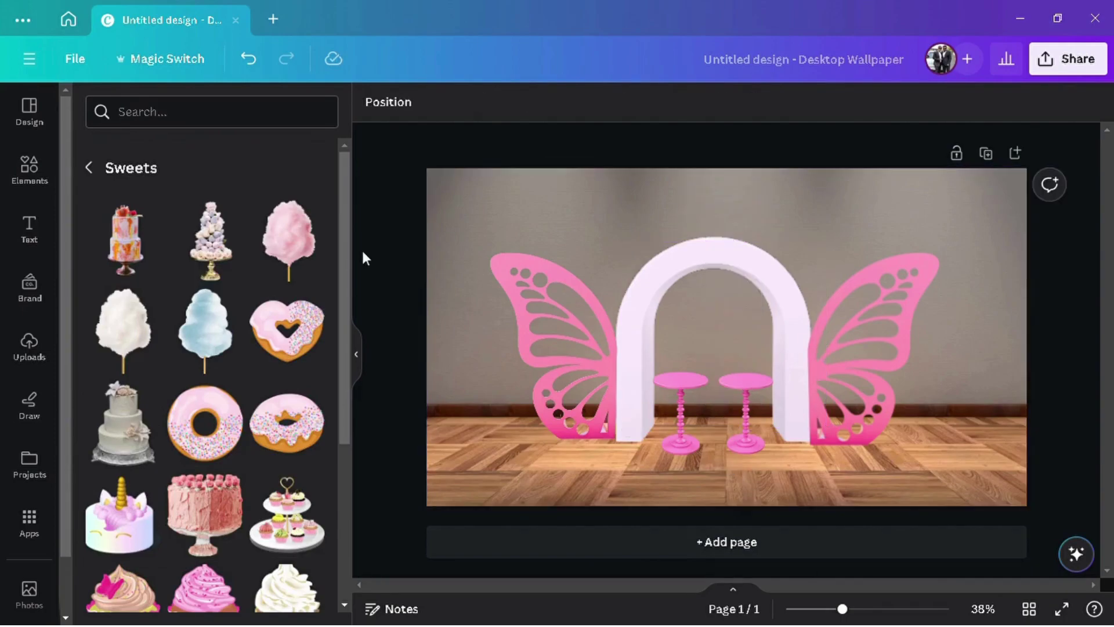
Add the pink frosted cake on its stand, shrink it to about a quarter size and set it on the left pedestal
scroll(162, 347, "down", 5)
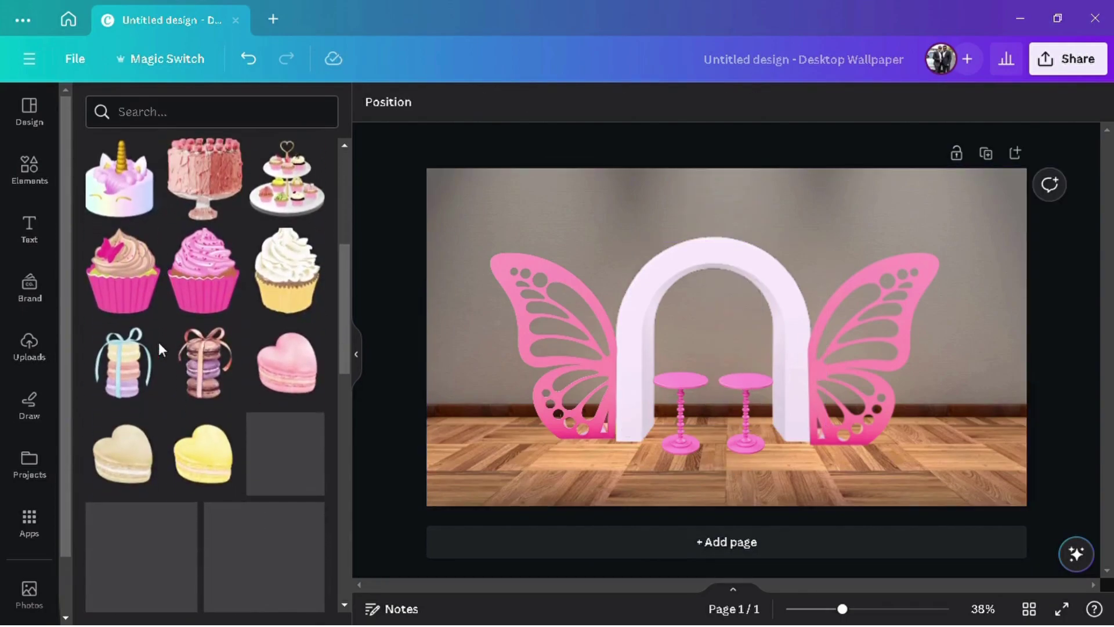
scroll(158, 347, "down", 1)
scroll(165, 351, "down", 3)
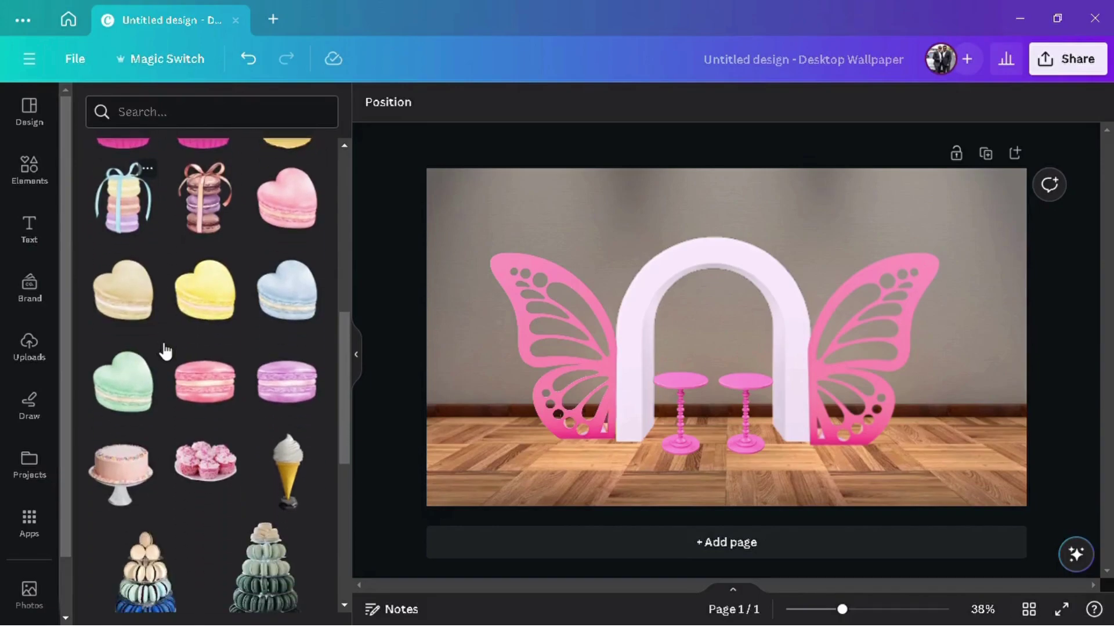
scroll(166, 351, "down", 5)
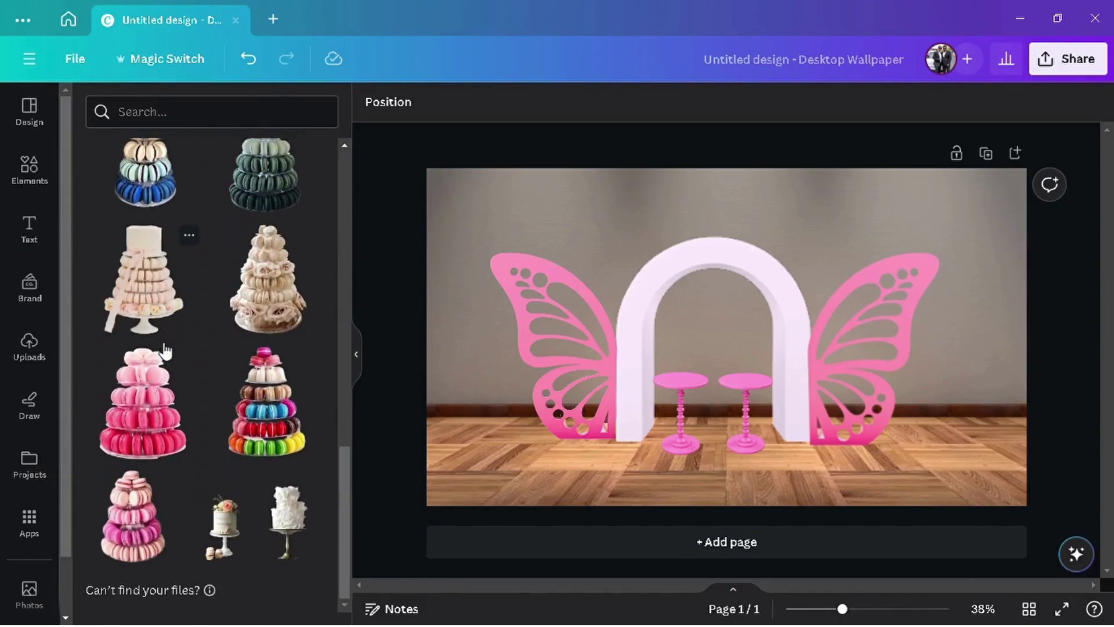
scroll(165, 351, "up", 10)
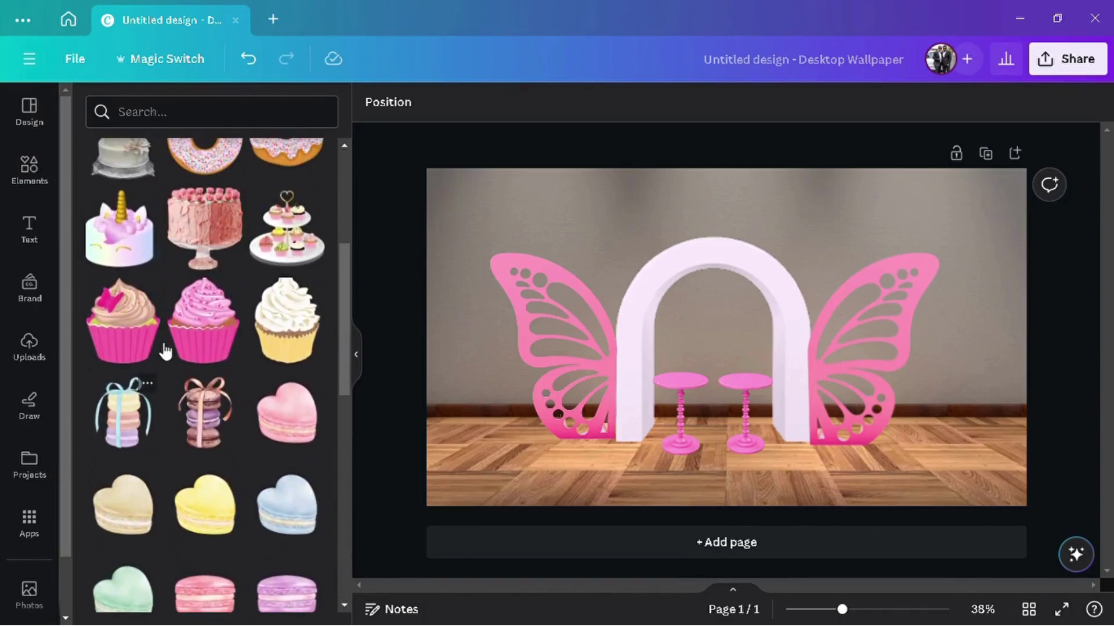
left_click(207, 237)
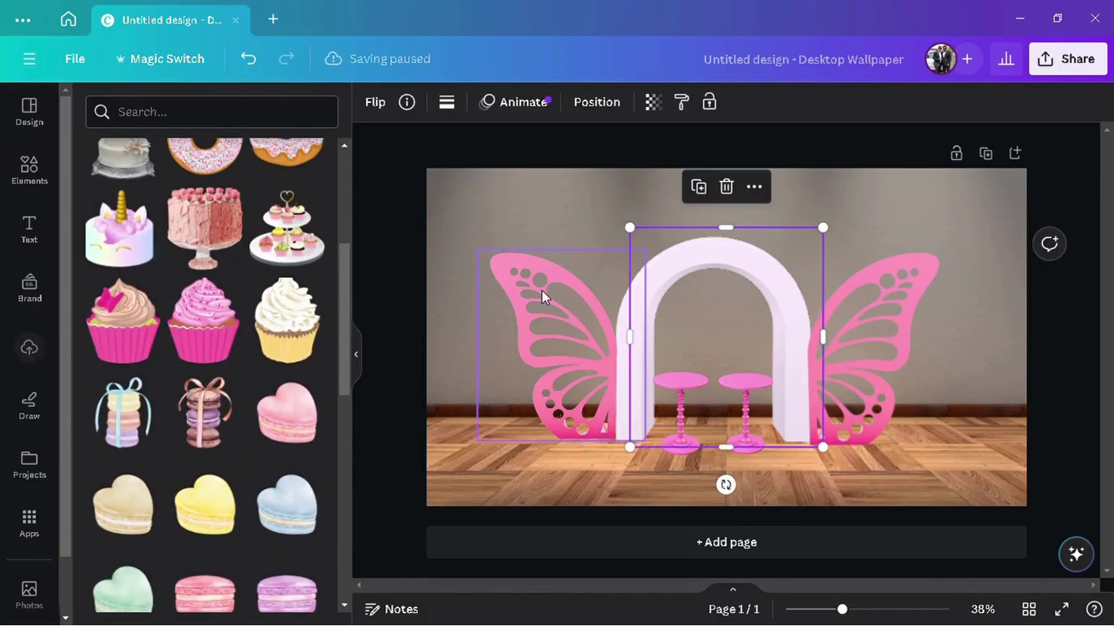
left_click_drag(823, 228, 690, 361)
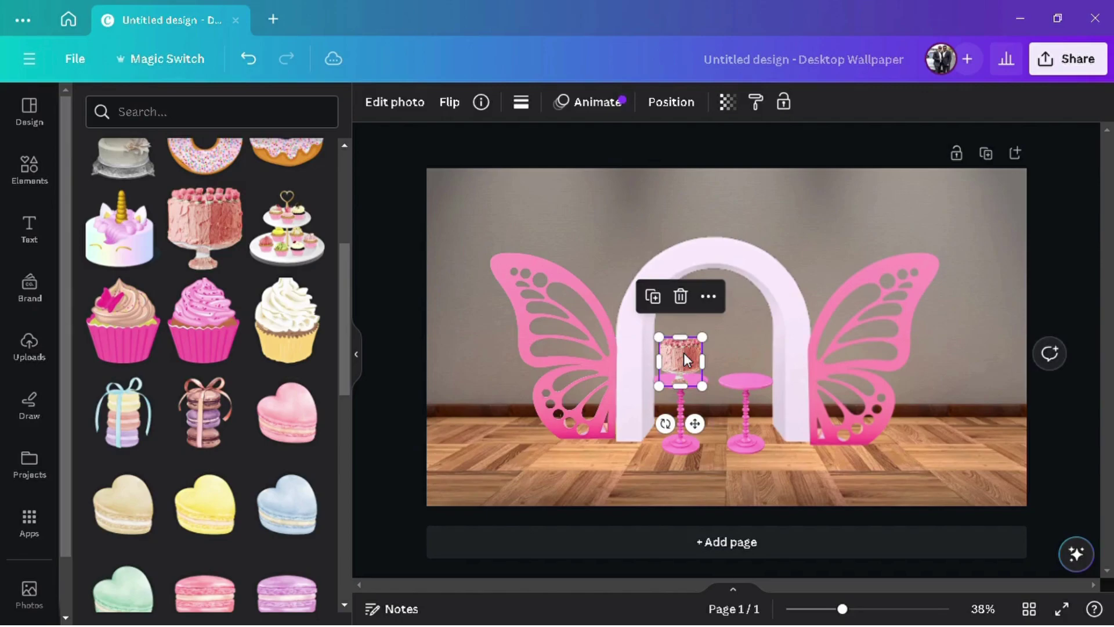
left_click(615, 259)
left_click(611, 193)
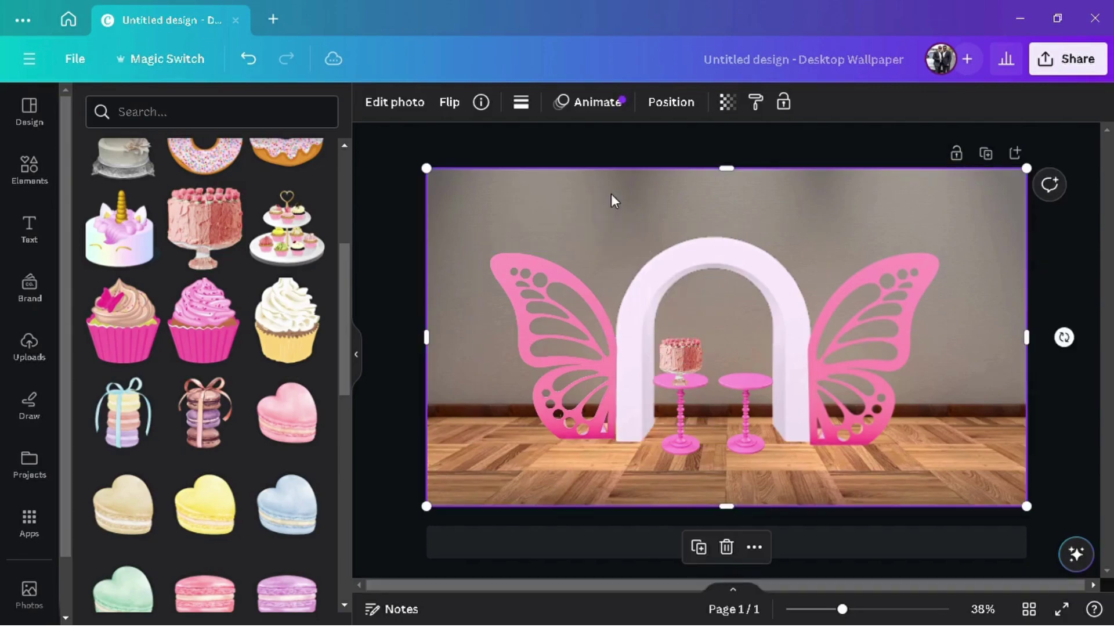
Duplicate the pink cake and place the copy on the right pedestal, level with the first cake
left_click(729, 375)
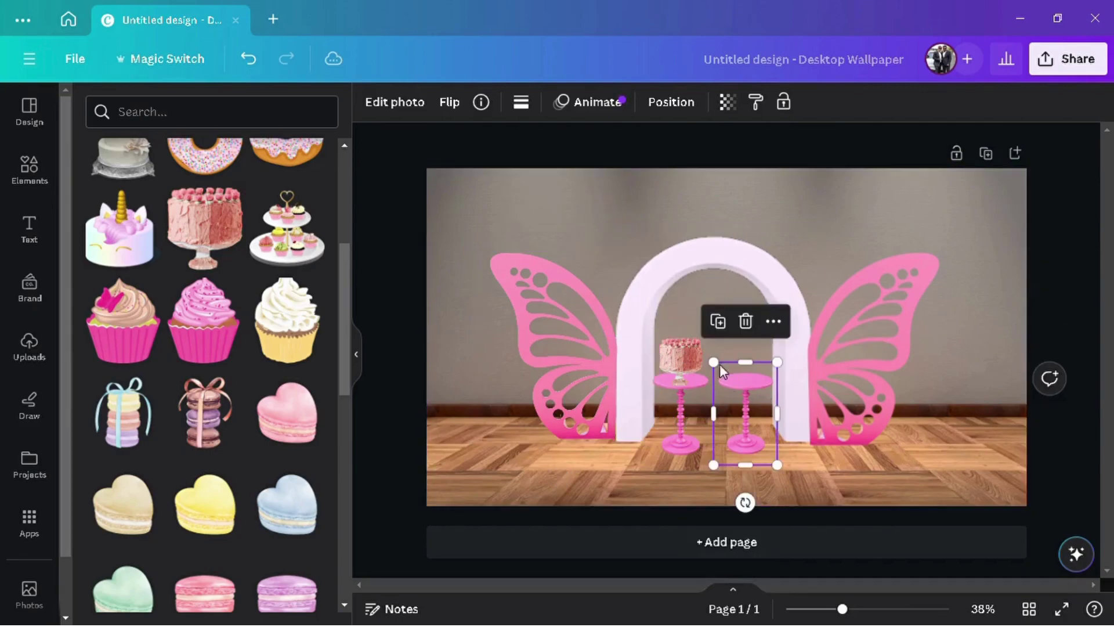
left_click(684, 358)
left_click_drag(683, 358, 748, 363)
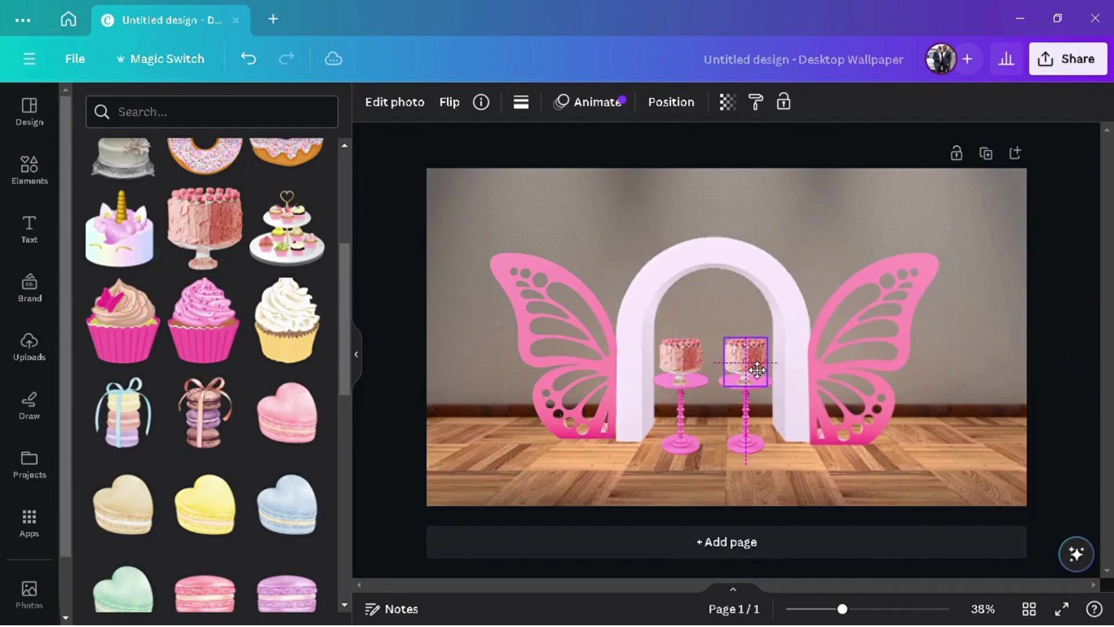
left_click(589, 221)
Go back from the Sweets folder to ALL Party Templates and open the Balloon Garlands folder
scroll(105, 236, "up", 5)
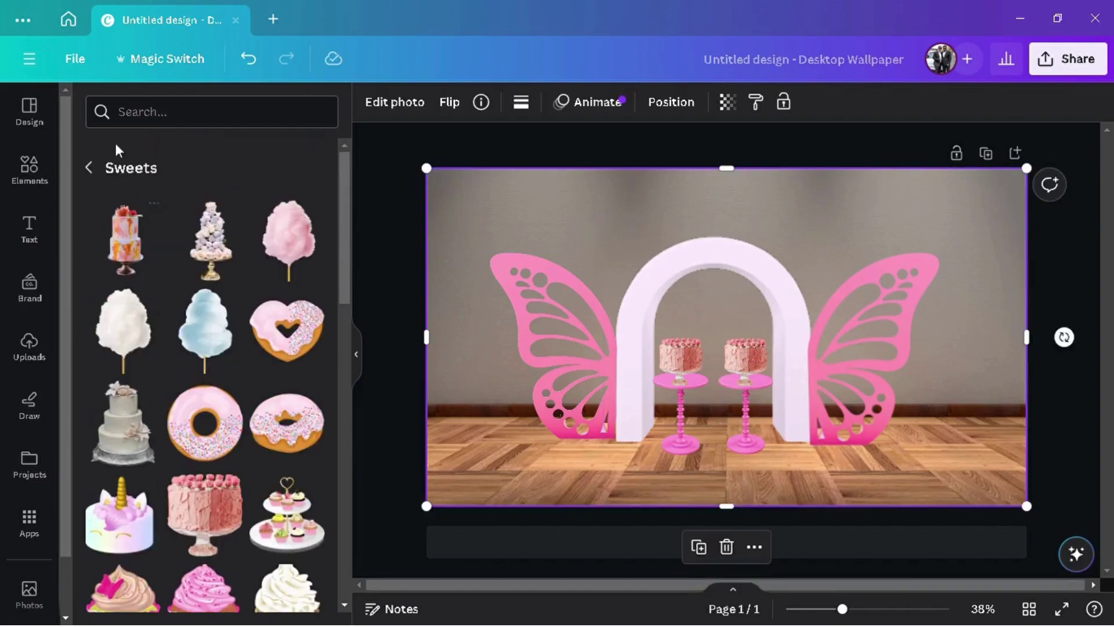
left_click(91, 168)
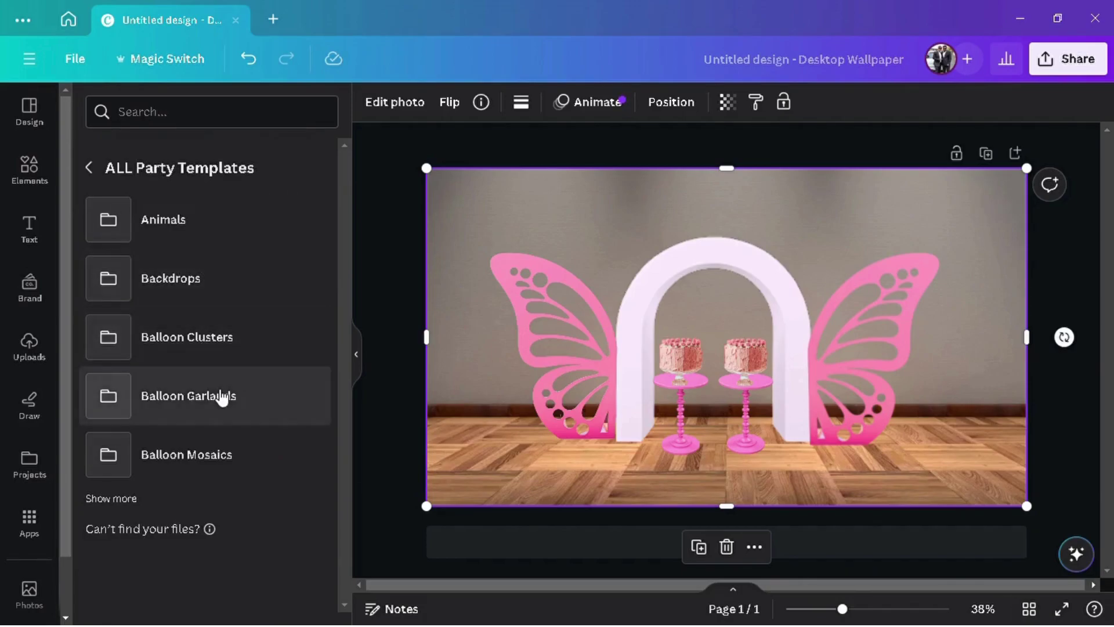
left_click(221, 397)
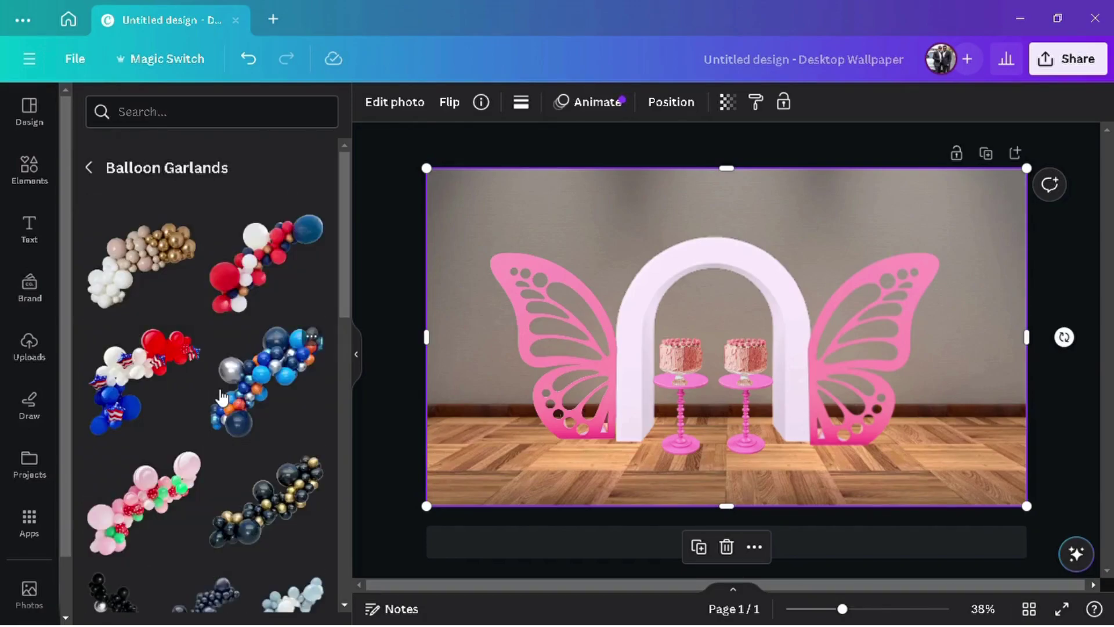
Swap a trial white, beige and gold garland for the pink-and-peach one, shrunk to about half size over the arch's upper-left curve
left_click(139, 268)
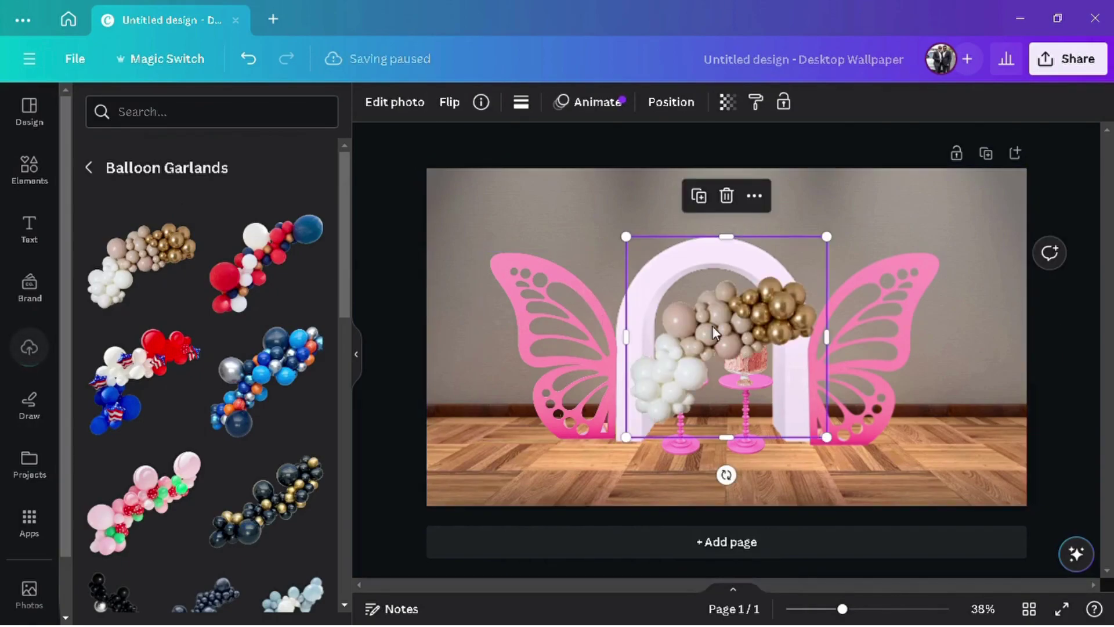
left_click(733, 202)
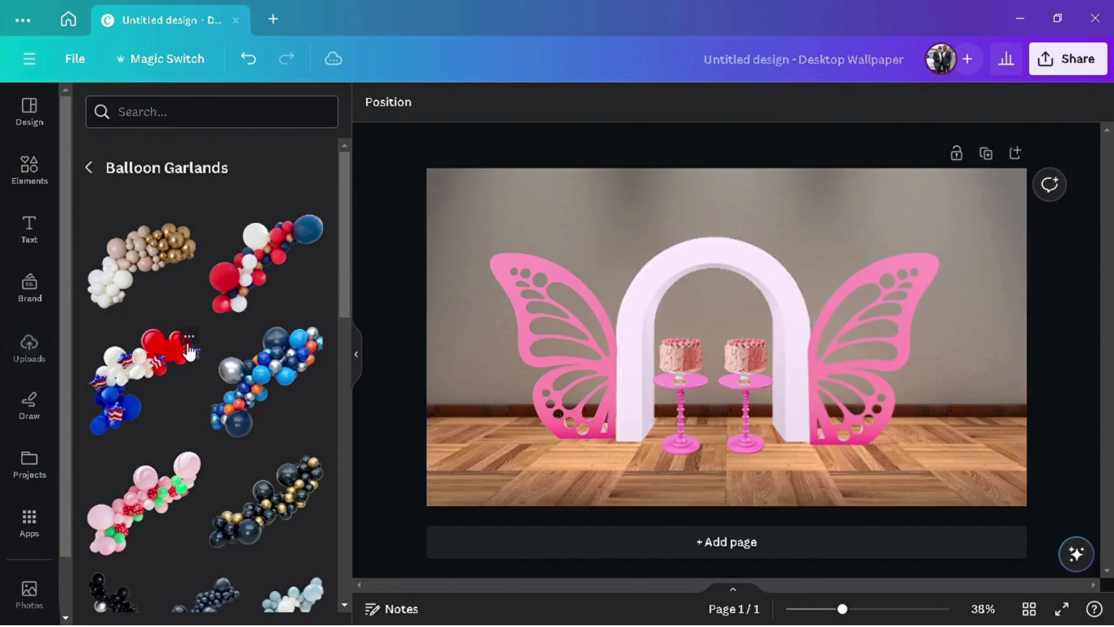
scroll(186, 348, "down", 5)
left_click(188, 350)
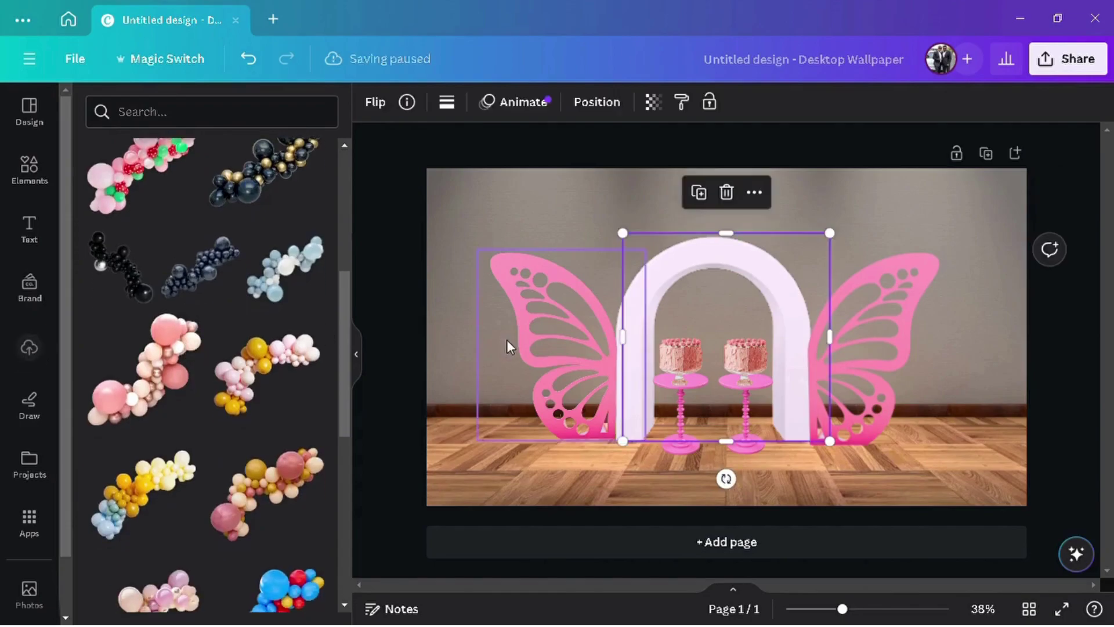
left_click_drag(750, 297, 689, 270)
left_click_drag(549, 415, 652, 375)
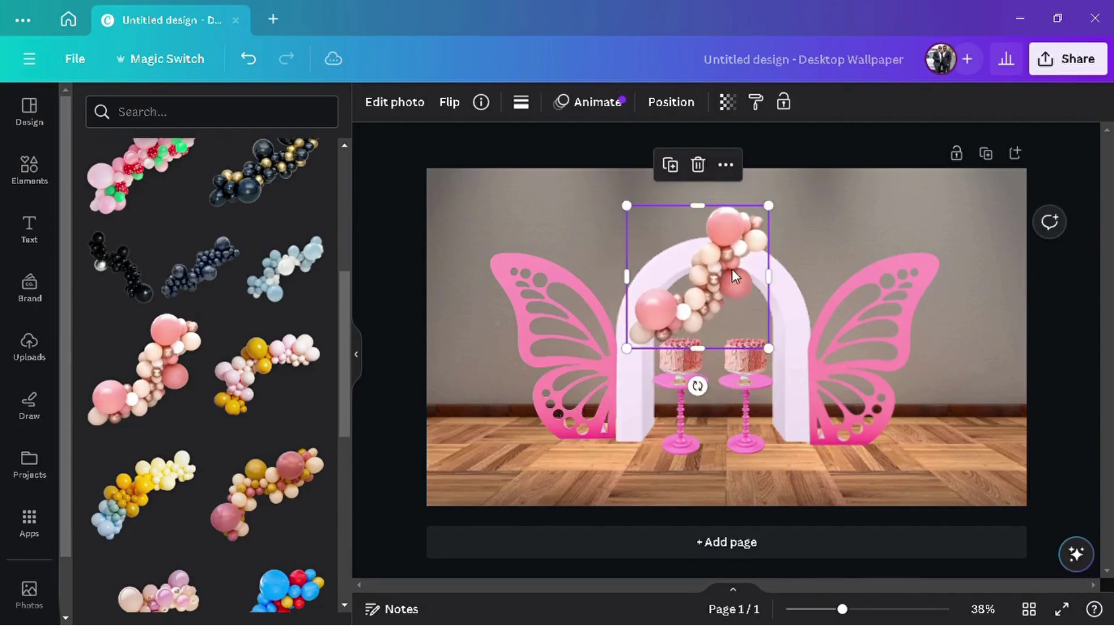
left_click_drag(782, 217, 750, 250)
left_click(808, 228)
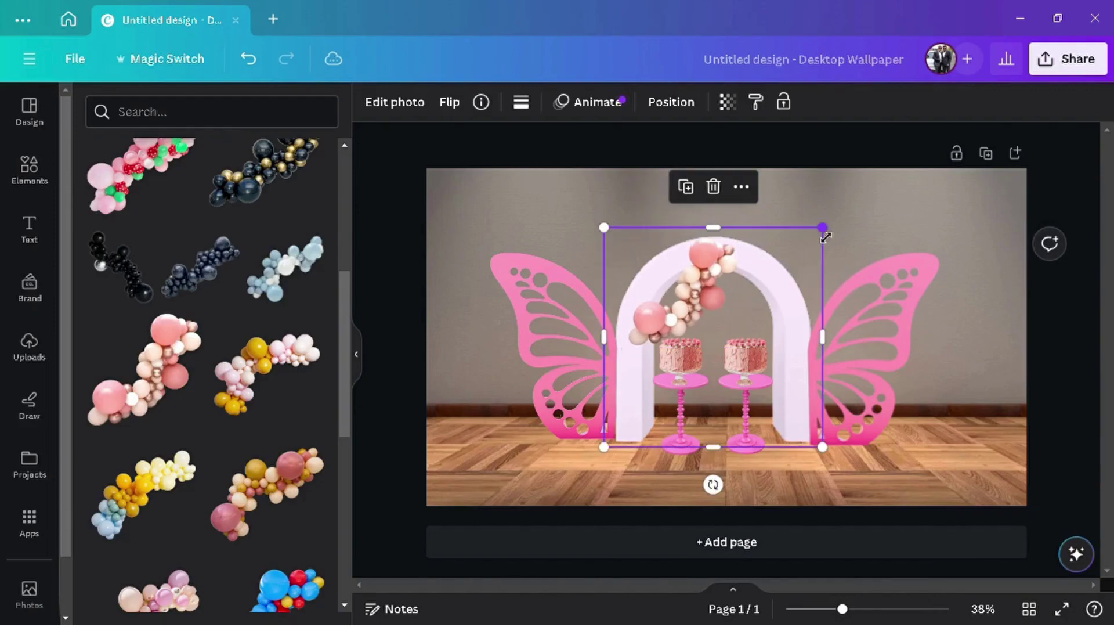
left_click(903, 214)
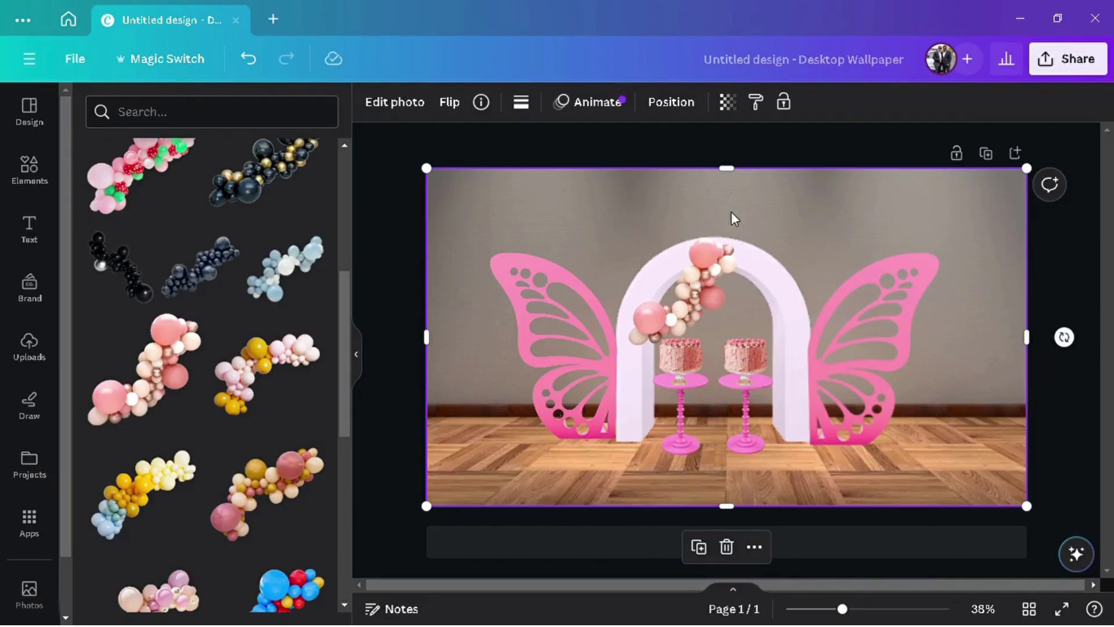
Enlarge the pink balloon garland by about 20% so it spans the arch's upper-left curve from outer edge to top
left_click(681, 296)
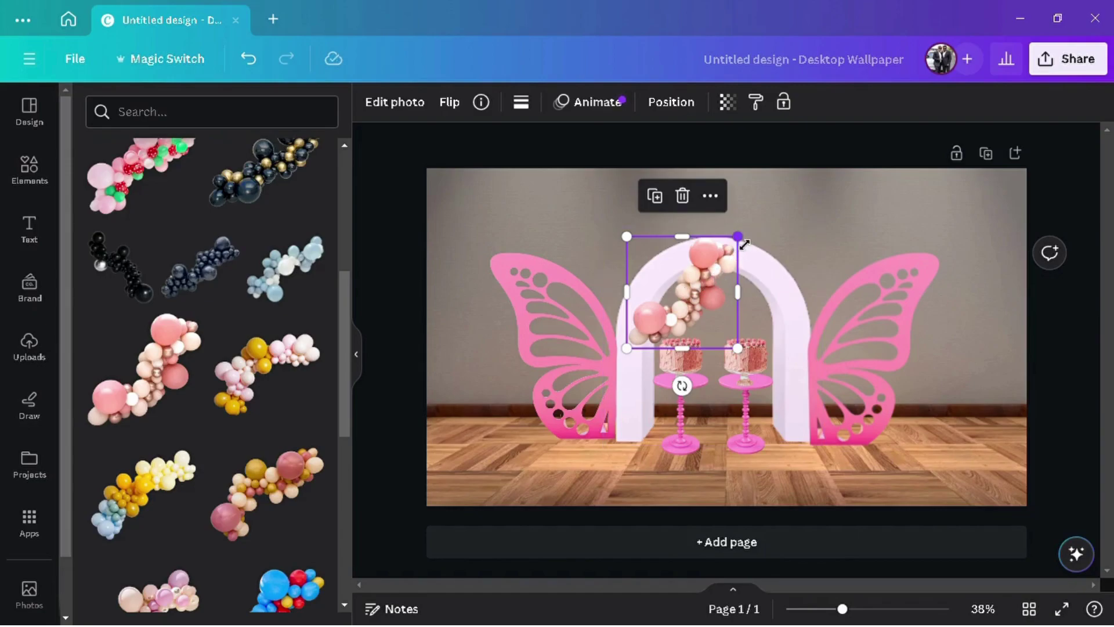
left_click_drag(738, 239, 766, 244)
left_click_drag(631, 357, 616, 372)
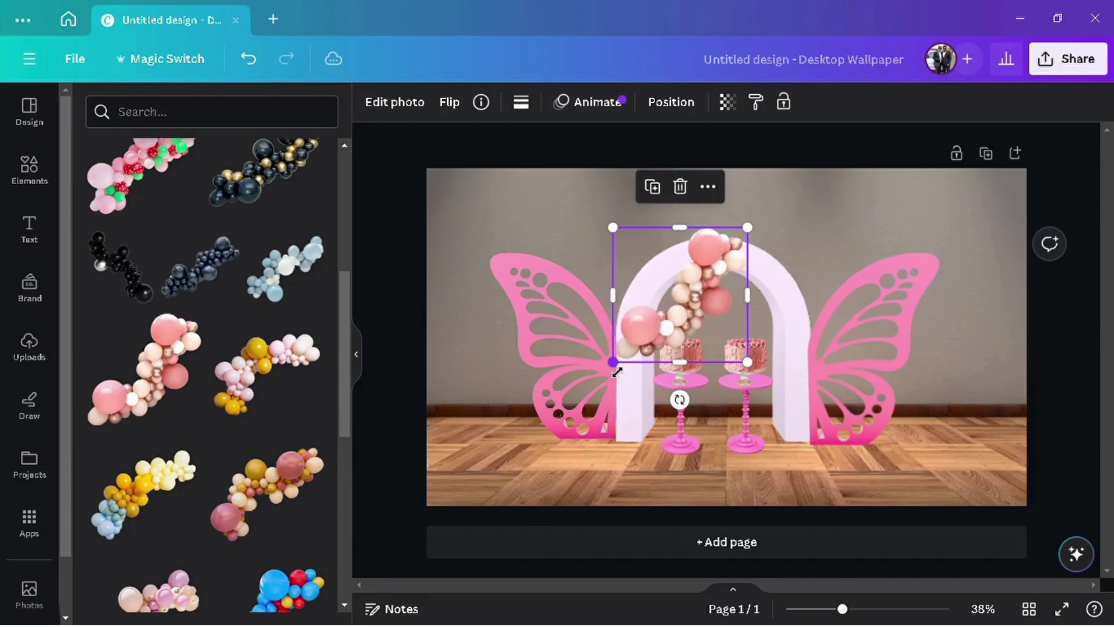
left_click(1013, 270)
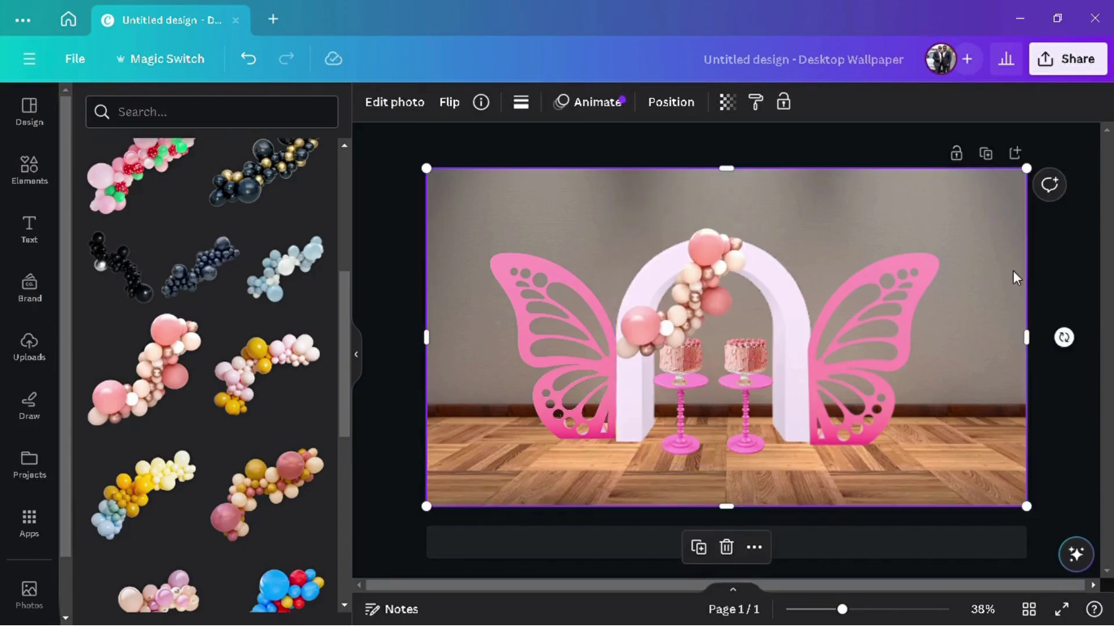